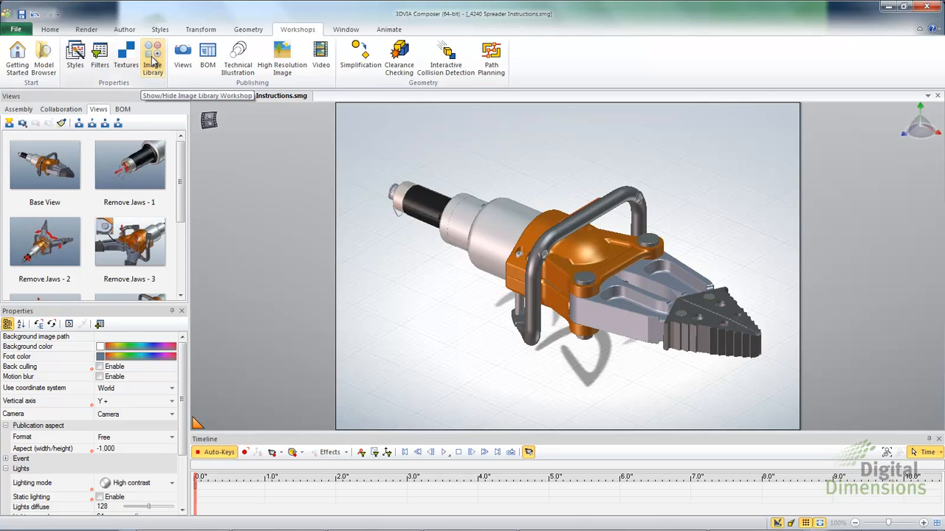
# Show the Workshops Image Library beside the model, browse its icons, and apply the Remove Jaws - 1 view
pyautogui.click(153, 62)
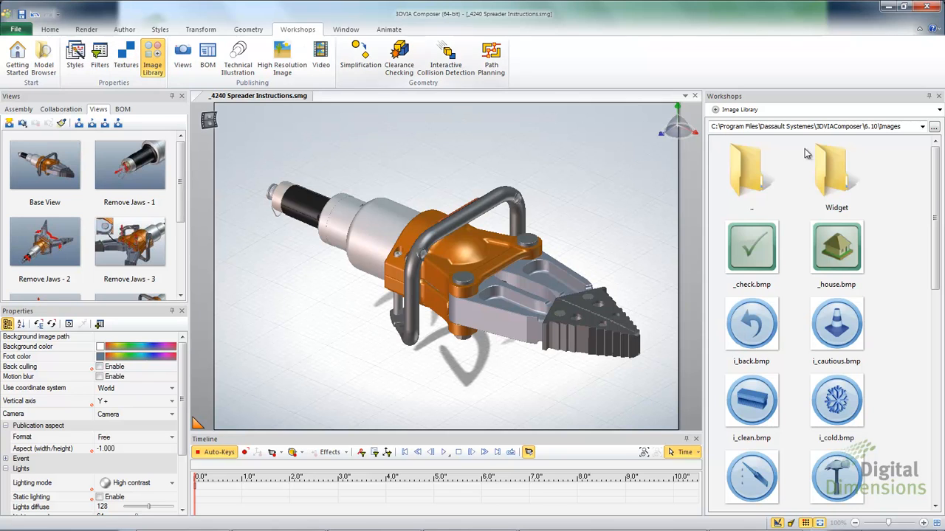
pyautogui.moveTo(941, 184)
pyautogui.mouseDown()
pyautogui.moveTo(942, 394)
pyautogui.moveTo(932, 188)
pyautogui.mouseUp()
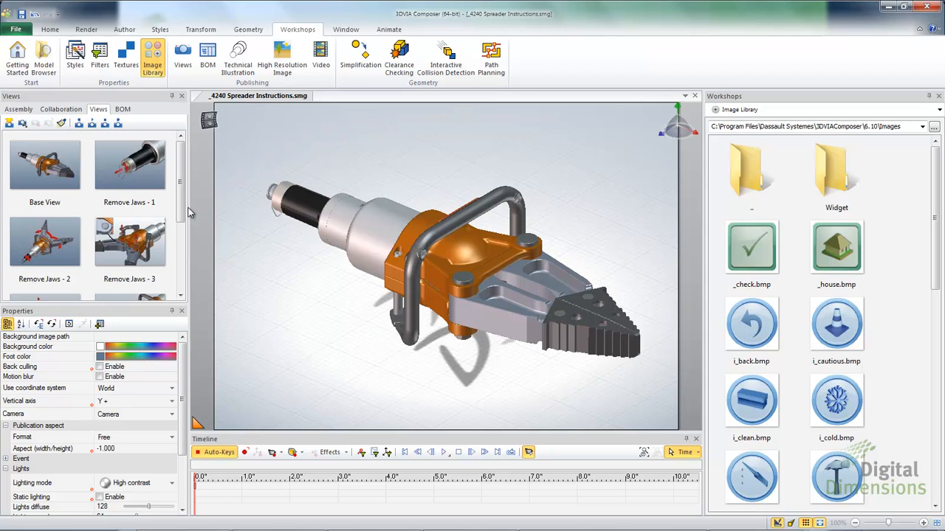
pyautogui.click(141, 175)
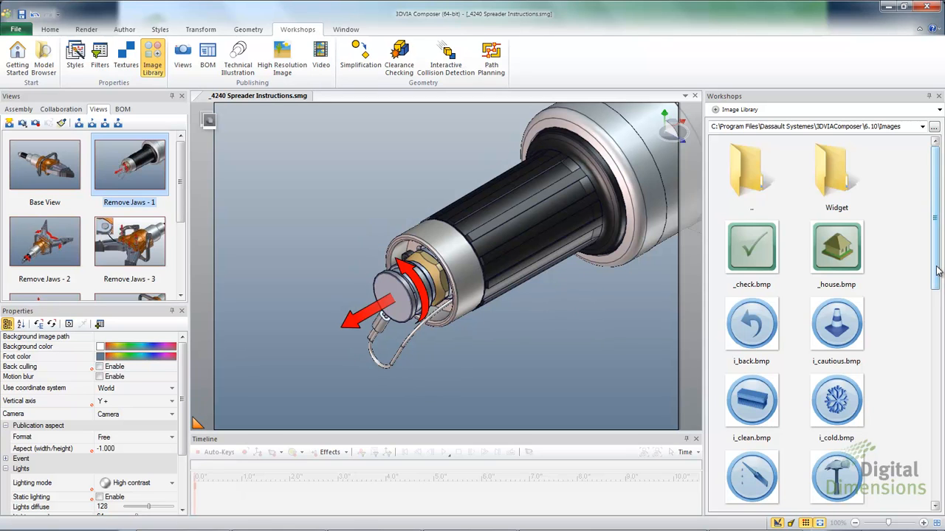
# Place the i_screw icon at the upper left, attached by a Model line to the core connection
pyautogui.moveTo(936, 269); pyautogui.dragTo(928, 412)
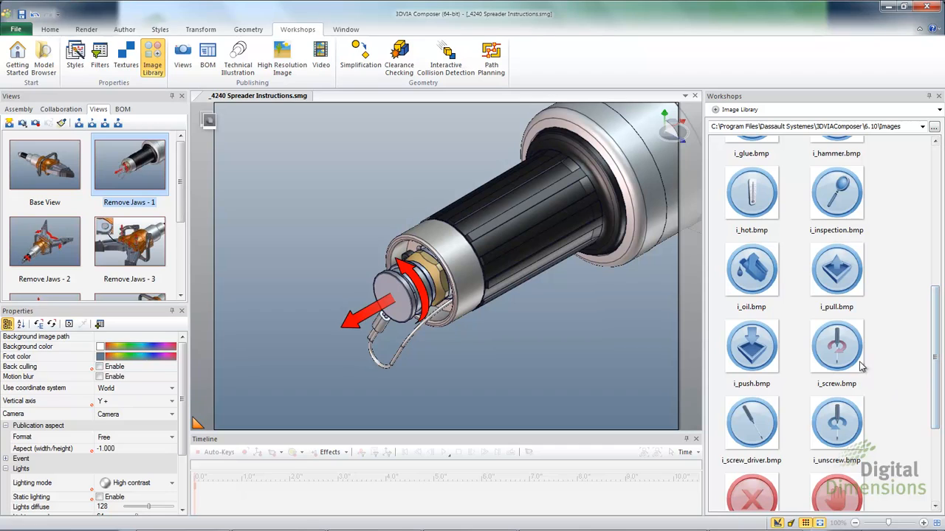
pyautogui.moveTo(848, 352); pyautogui.dragTo(302, 206)
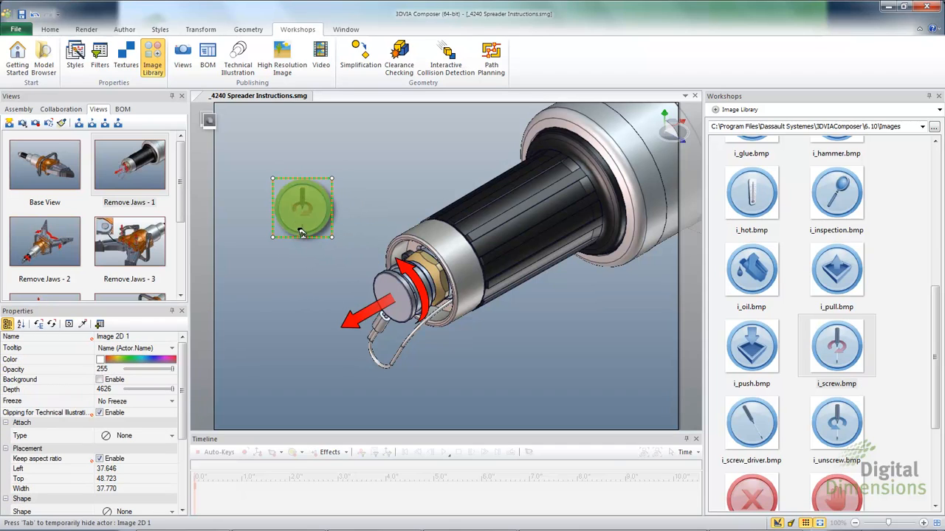
pyautogui.click(172, 435)
pyautogui.click(124, 338)
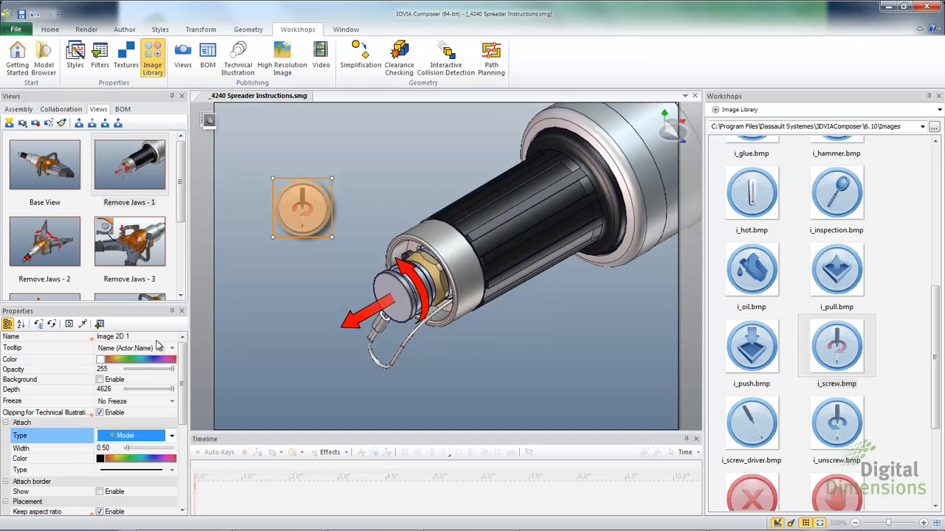
pyautogui.scroll(-7, 581, 172)
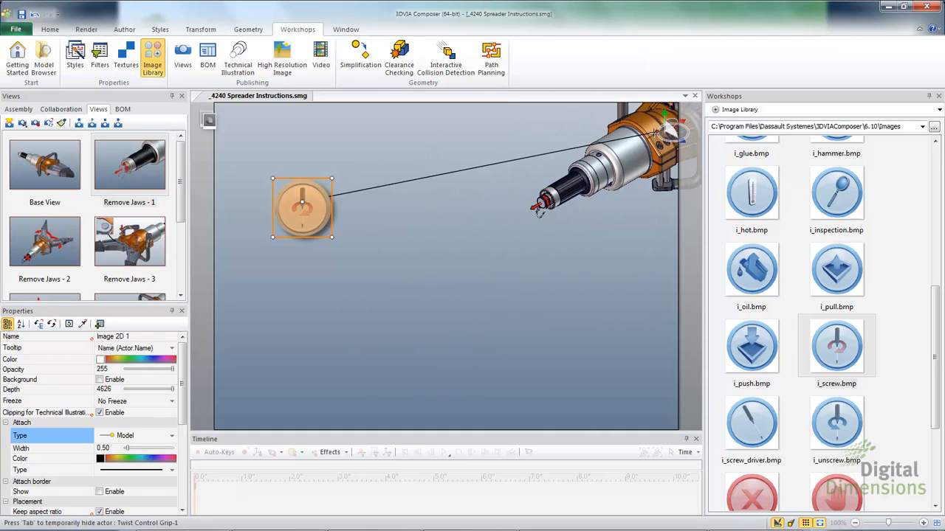
pyautogui.click(659, 131)
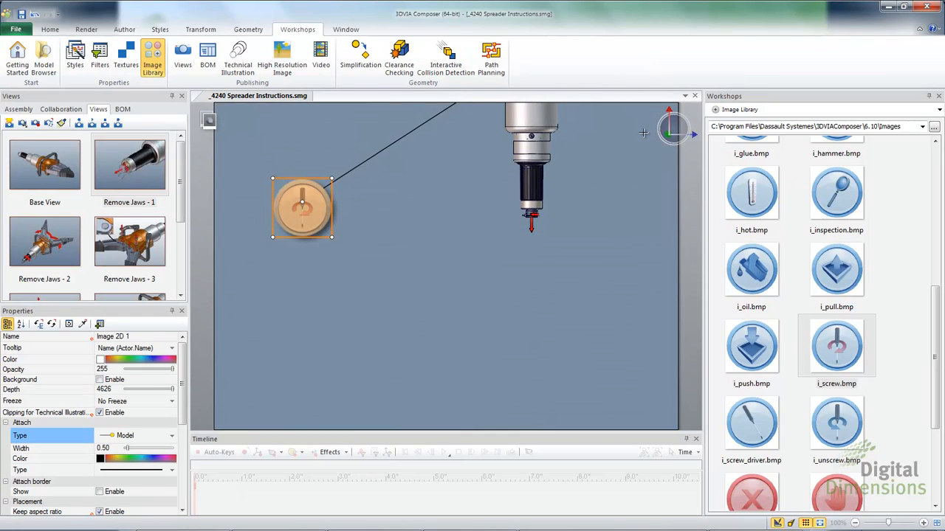
pyautogui.hotkey('ctrl', 'z')
pyautogui.scroll(-5, 607, 237)
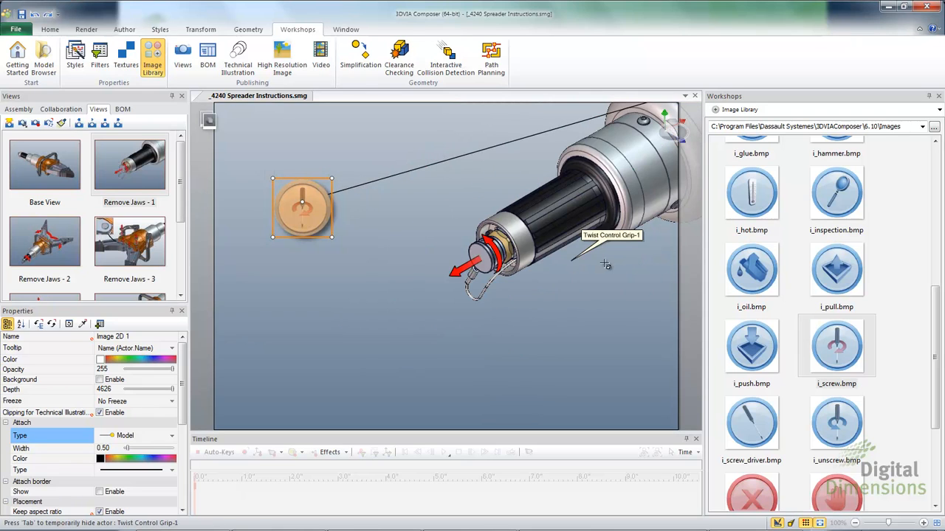
pyautogui.moveTo(607, 261); pyautogui.dragTo(488, 310, button='middle')
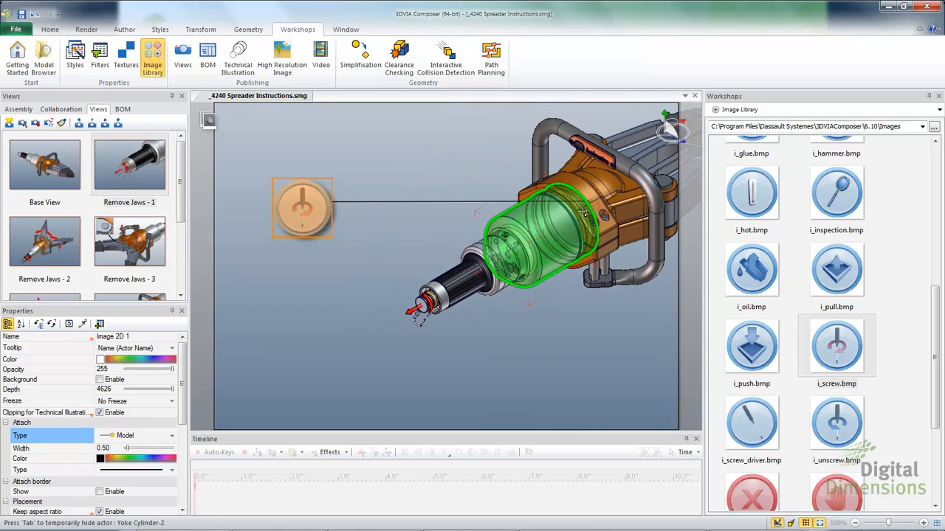
pyautogui.moveTo(590, 199); pyautogui.dragTo(422, 299)
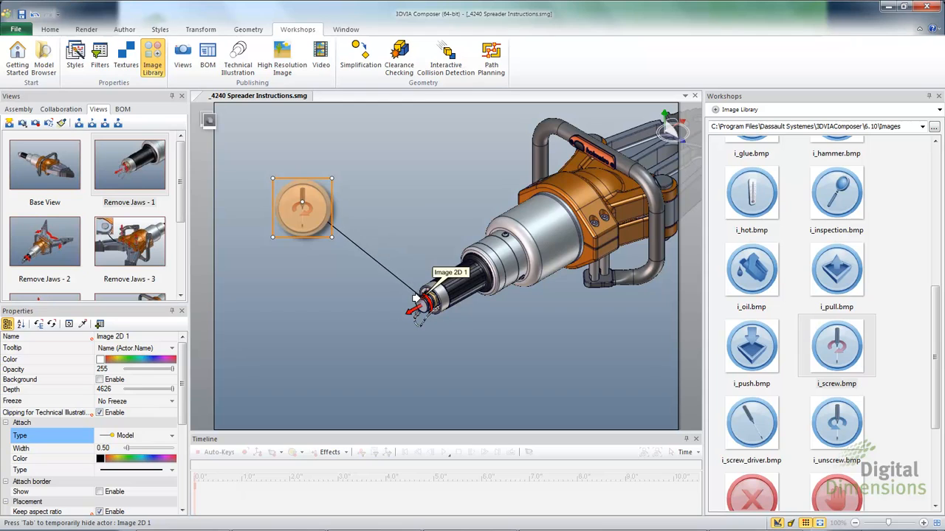
# Update the Remove Jaws - 1 view to include the screw icon, then check the icon's properties
pyautogui.scroll(3, 424, 299)
pyautogui.scroll(3, 424, 299)
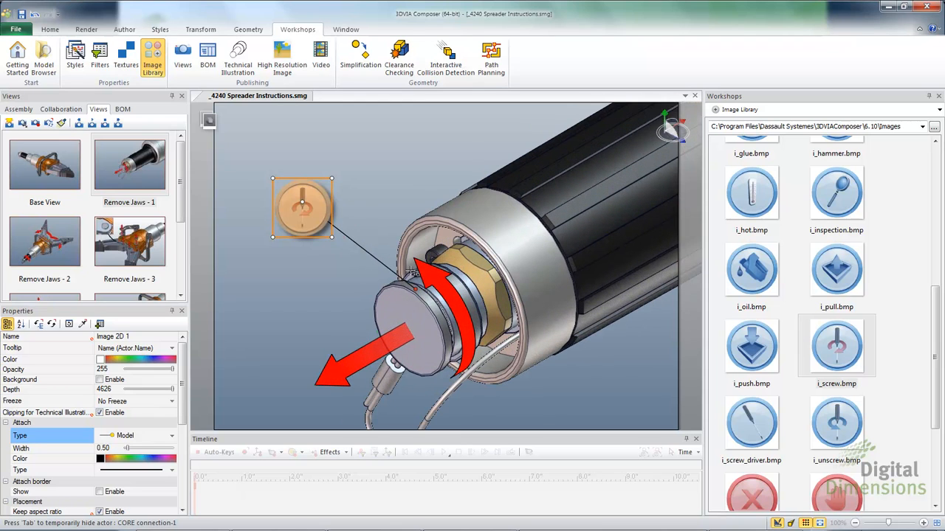
pyautogui.scroll(1, 392, 238)
pyautogui.moveTo(380, 223); pyautogui.dragTo(377, 184, button='middle')
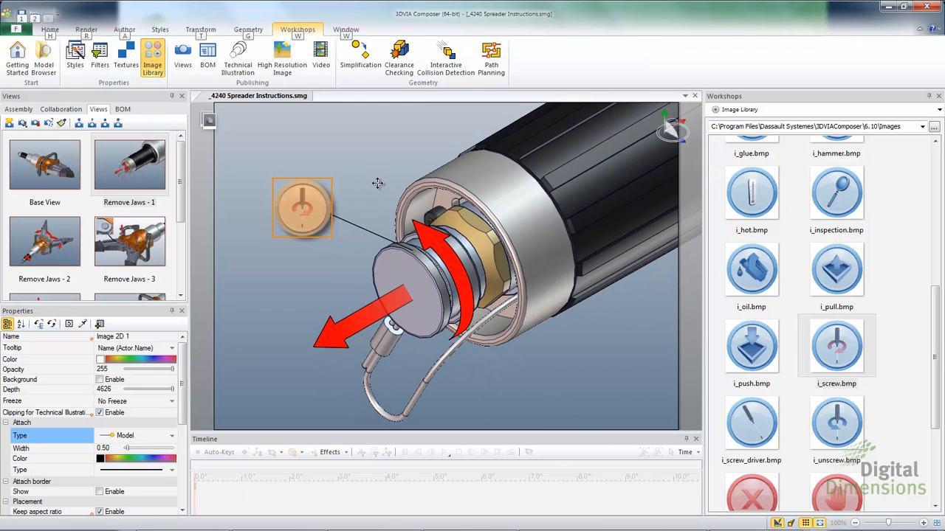
pyautogui.click(361, 164)
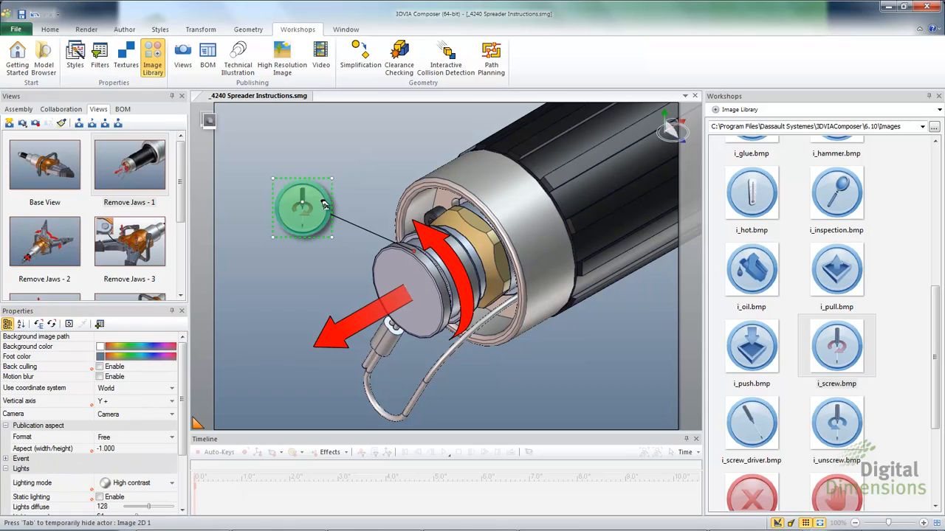
pyautogui.rightClick(137, 182)
pyautogui.click(137, 182)
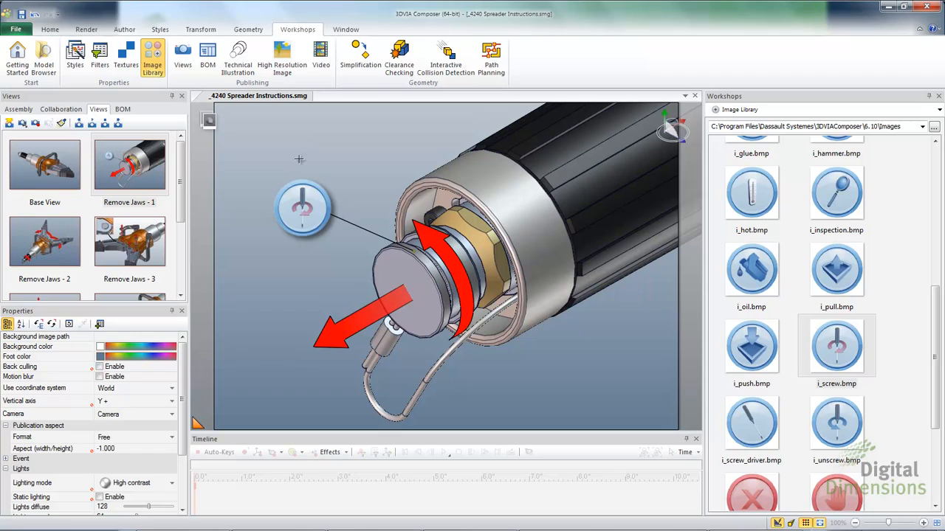
pyautogui.click(298, 212)
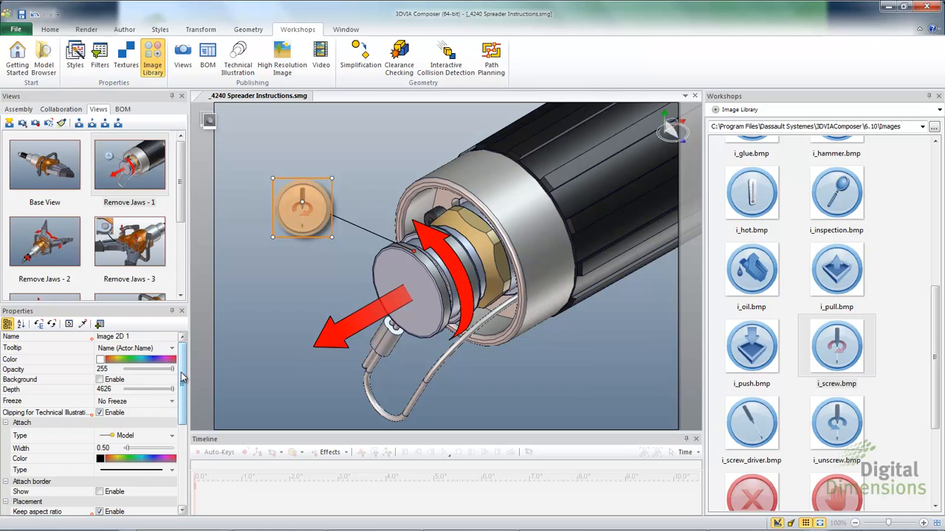
pyautogui.moveTo(184, 383)
pyautogui.mouseDown()
pyautogui.moveTo(183, 447)
pyautogui.moveTo(183, 372)
pyautogui.mouseUp()
# Switch the Image Library path to the Desktop\Pictures folder with the company logo images
pyautogui.click(241, 311)
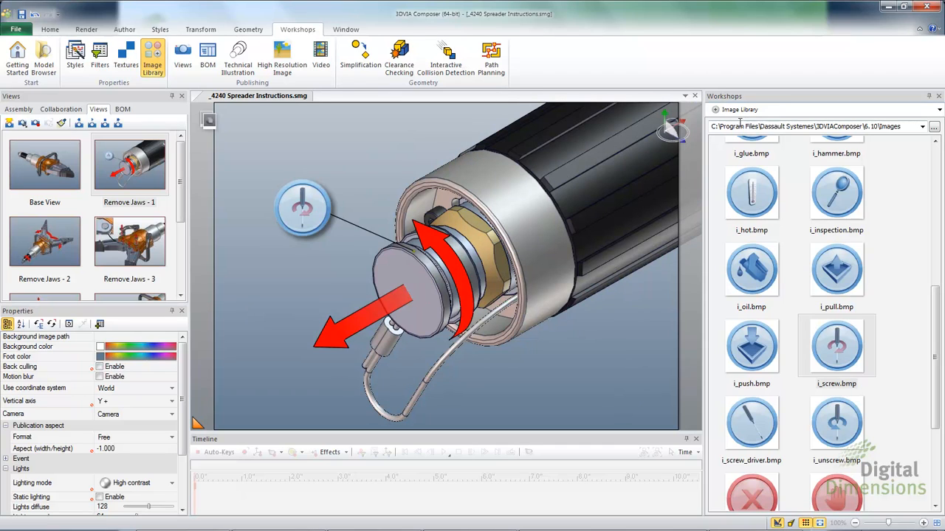
pyautogui.click(711, 127)
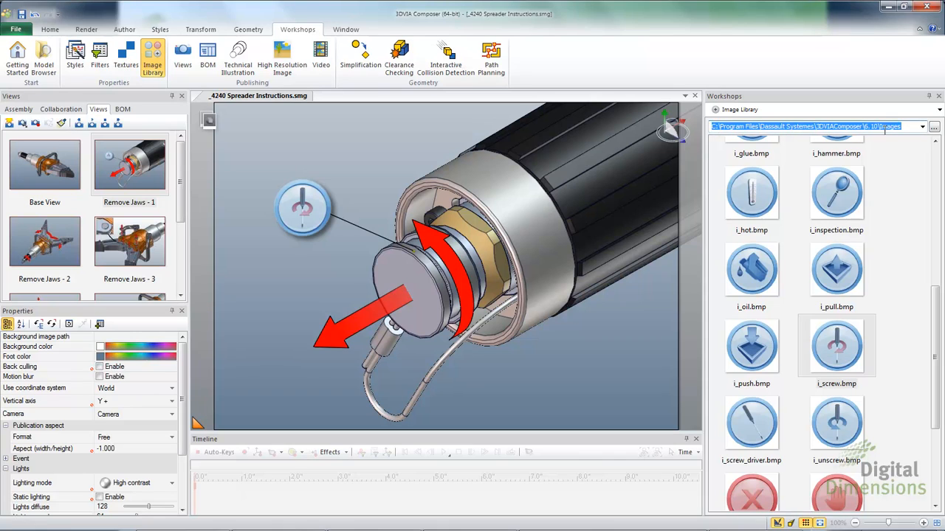
pyautogui.click(922, 128)
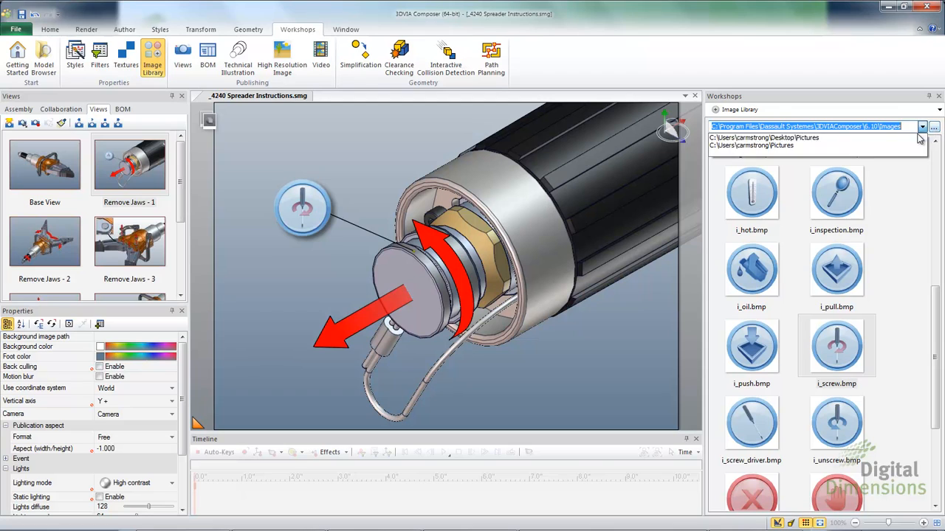
pyautogui.click(826, 138)
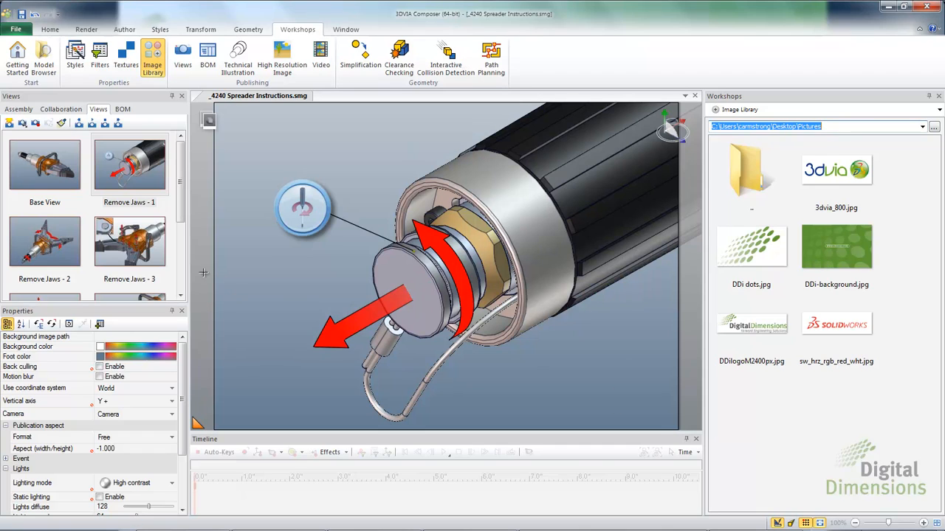
# Switch to the Base View and drop the 3dvia_800.jpg logo at the viewport's lower right
pyautogui.moveTo(182, 200)
pyautogui.mouseDown()
pyautogui.moveTo(186, 265)
pyautogui.moveTo(181, 199)
pyautogui.mouseUp()
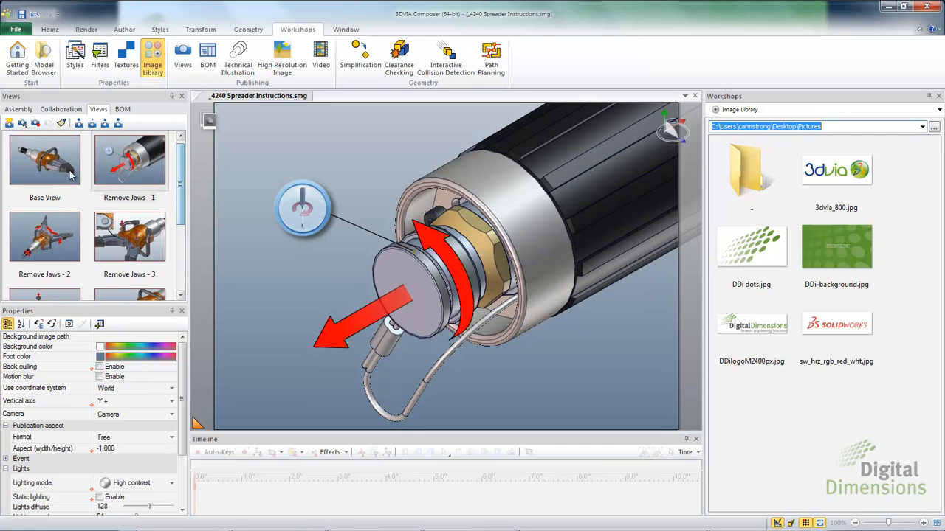
pyautogui.doubleClick(68, 171)
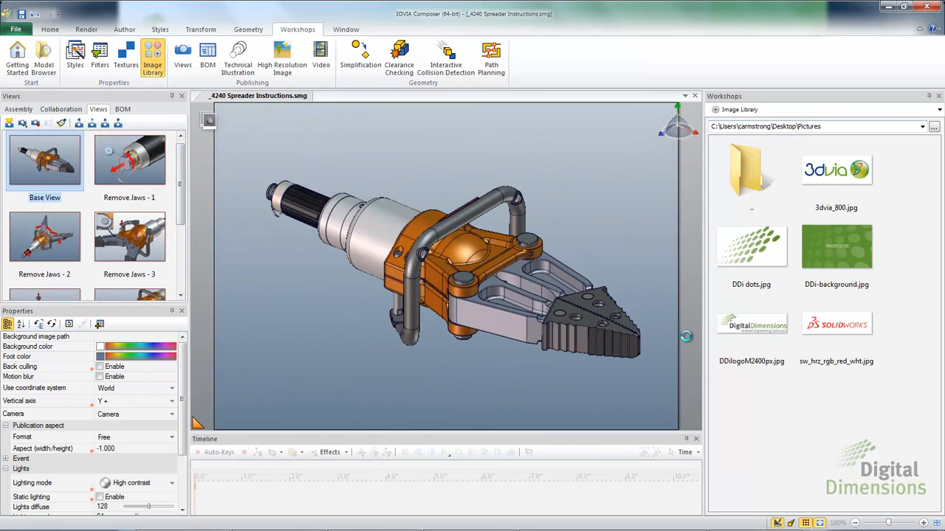
pyautogui.click(834, 180)
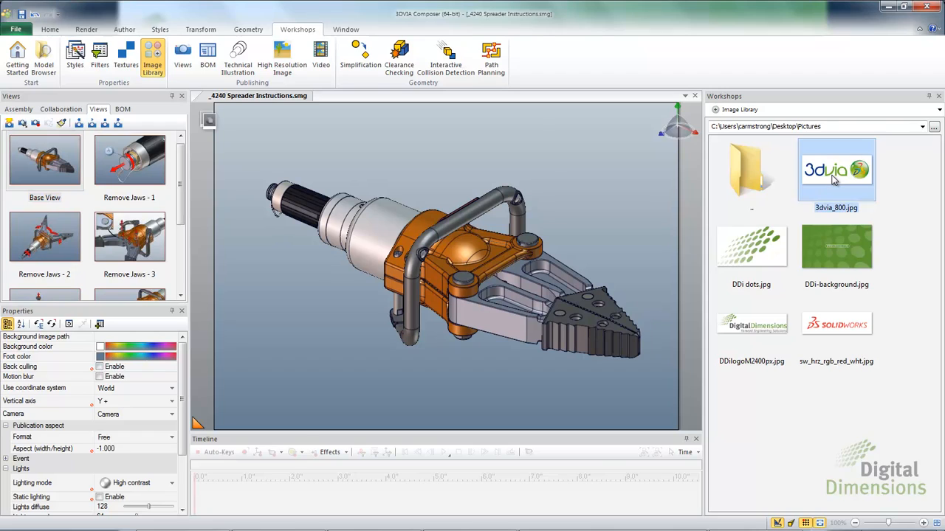
pyautogui.moveTo(834, 179); pyautogui.dragTo(612, 414)
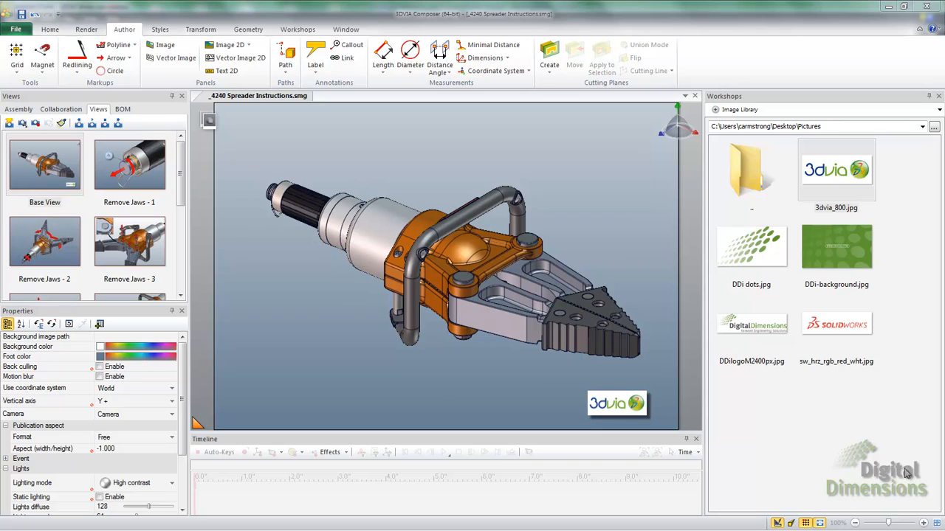
# Switch to View 1 and add BOM callouts 17, 32 and 10 to the first part, cylinder and yoke
pyautogui.scroll(-5, 181, 181)
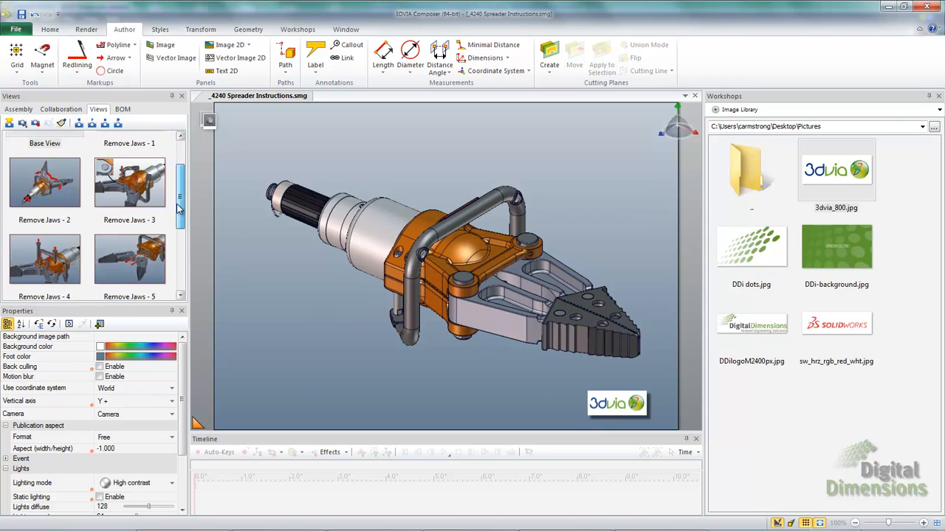
pyautogui.click(56, 255)
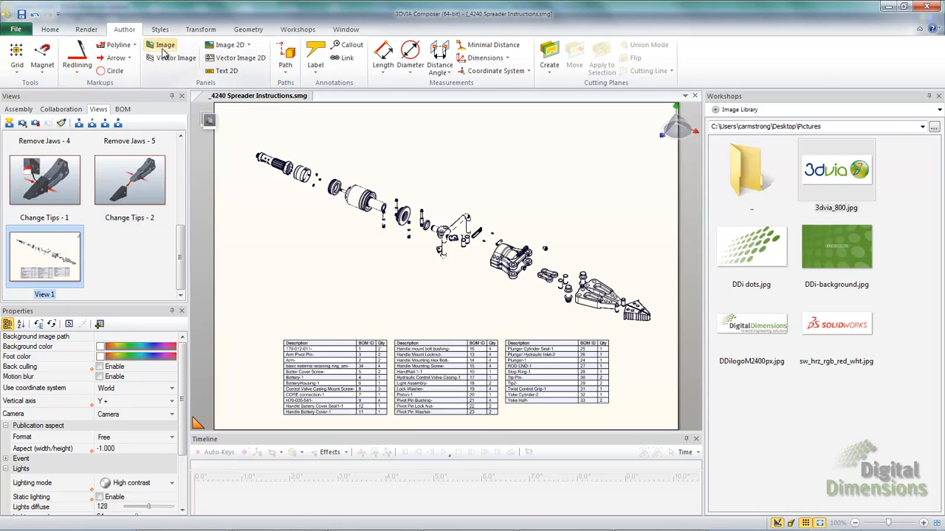
pyautogui.click(349, 44)
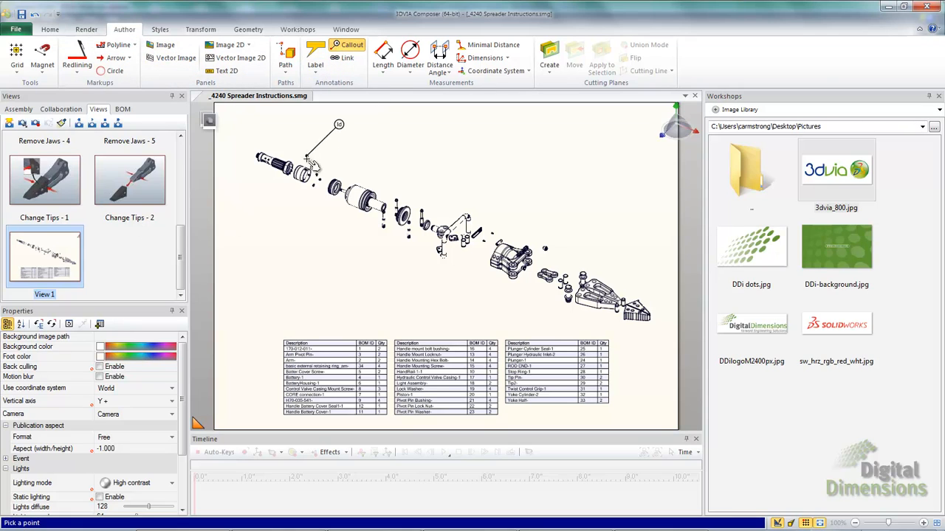
pyautogui.click(311, 180)
pyautogui.click(319, 122)
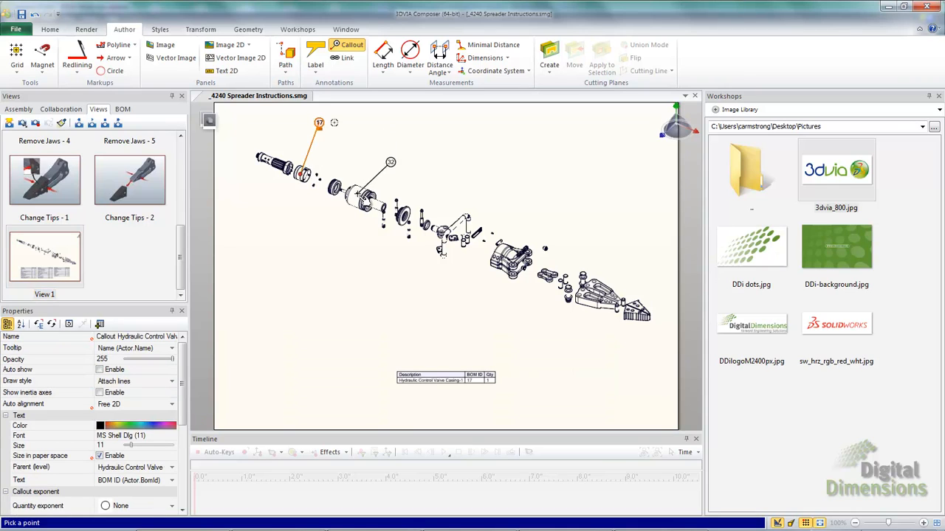
pyautogui.click(361, 190)
pyautogui.click(371, 132)
pyautogui.click(463, 218)
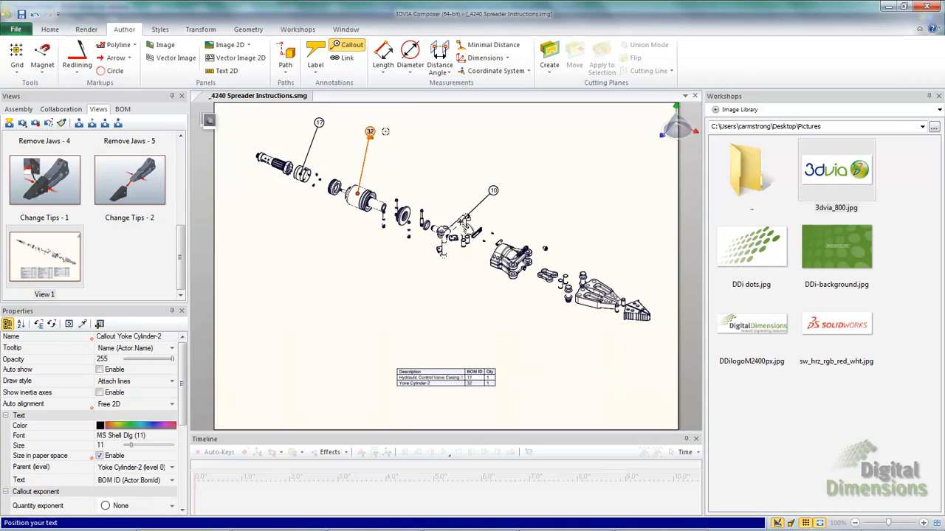
pyautogui.click(468, 164)
# Add BOM callouts 33, 2 and 29 to the yoke half, arm and tip
pyautogui.click(512, 254)
pyautogui.click(520, 182)
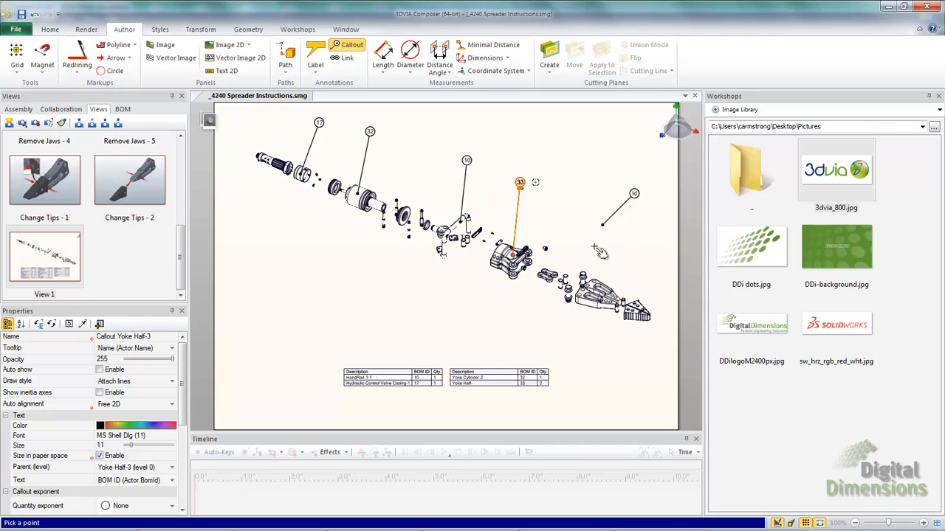
pyautogui.click(593, 282)
pyautogui.click(603, 205)
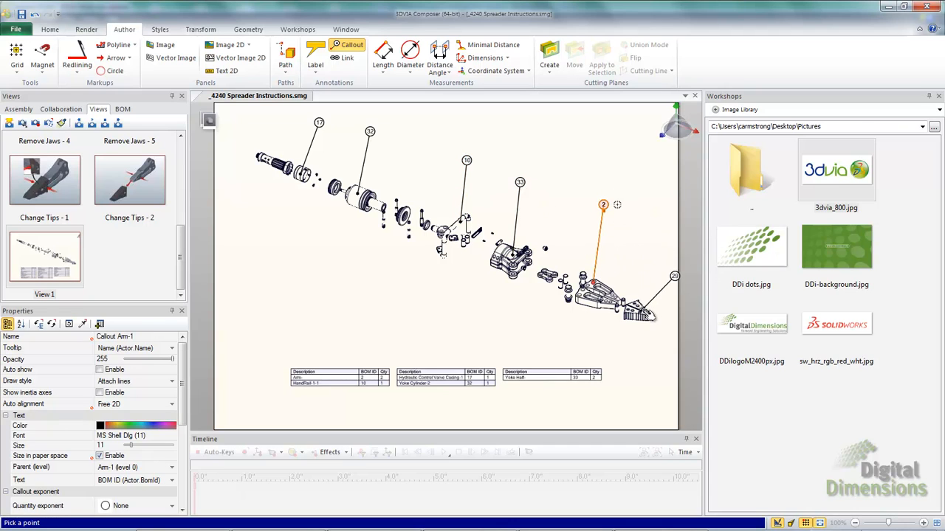
pyautogui.click(642, 309)
pyautogui.click(647, 215)
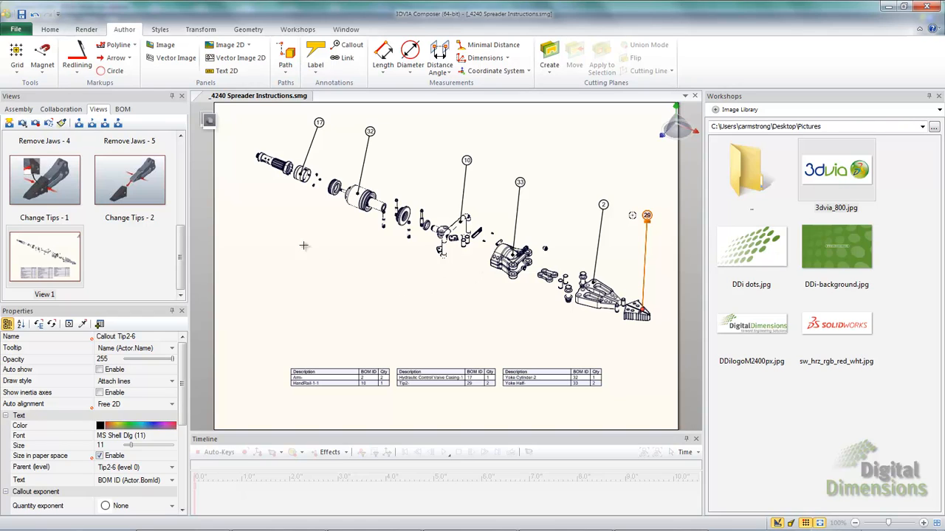
pyautogui.click(43, 67)
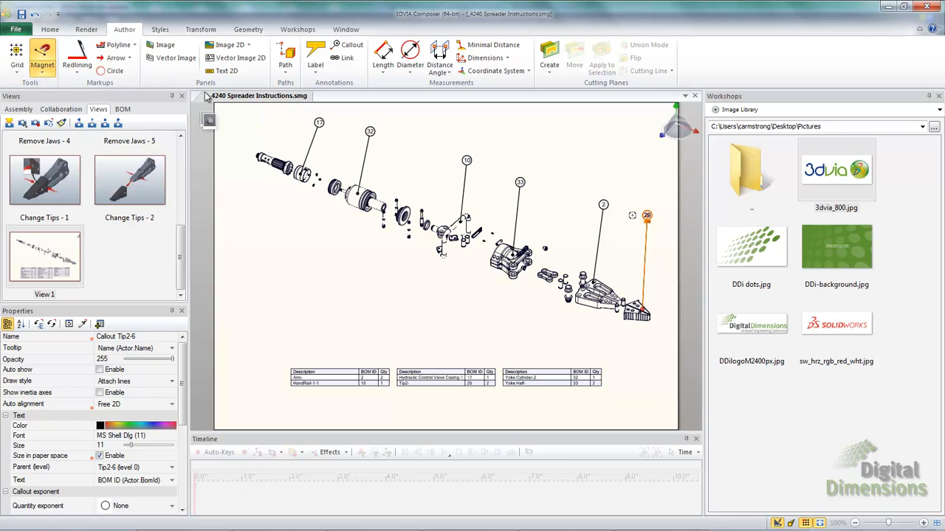
# Draw a magnetic line from callout 17 to callout 29 and snap the balloons onto it in order
pyautogui.click(317, 117)
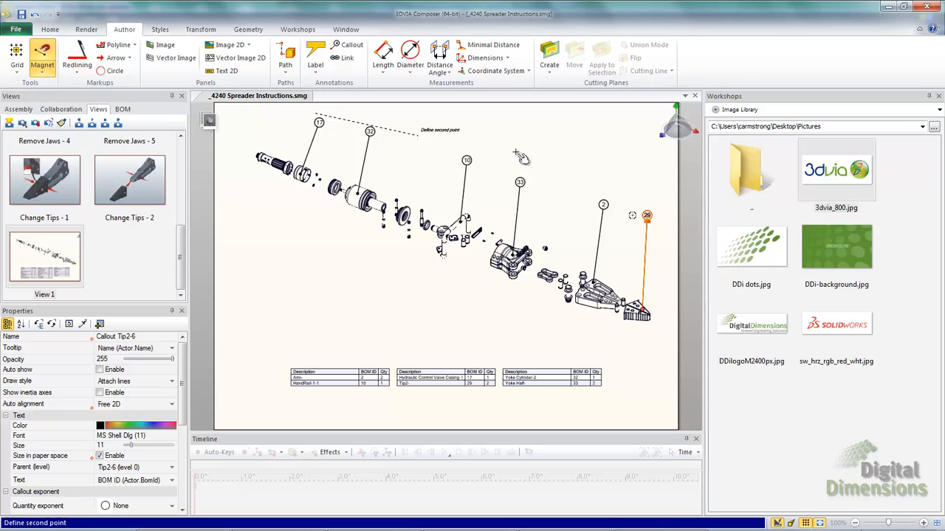
pyautogui.click(661, 209)
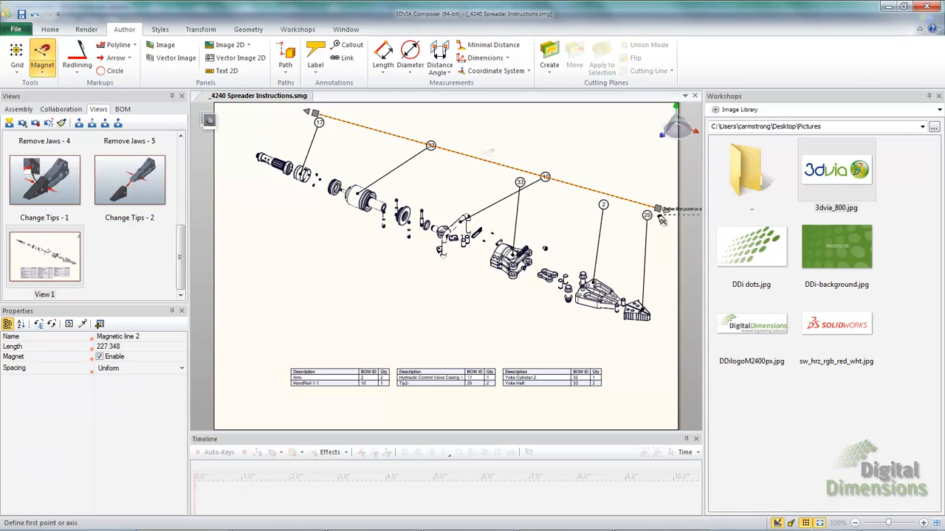
pyautogui.press('Escape')
pyautogui.click(520, 181)
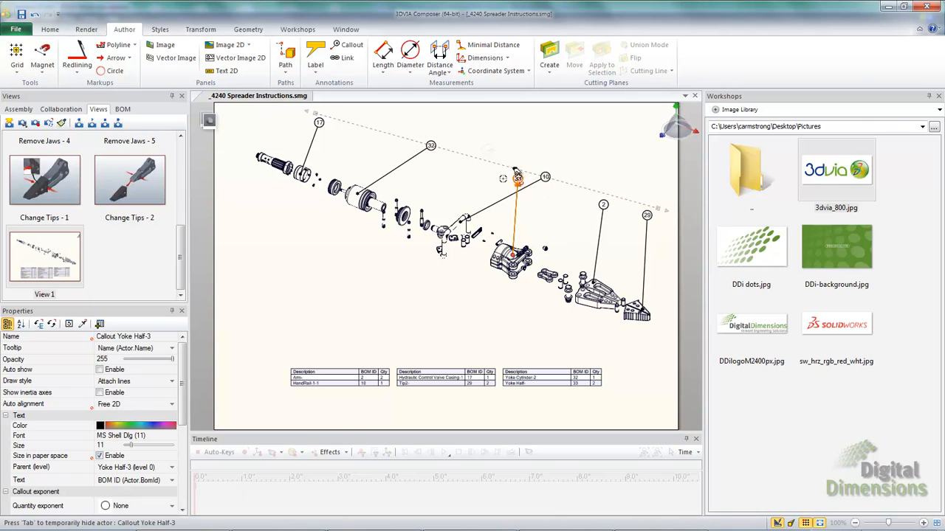
pyautogui.moveTo(520, 181); pyautogui.dragTo(488, 161)
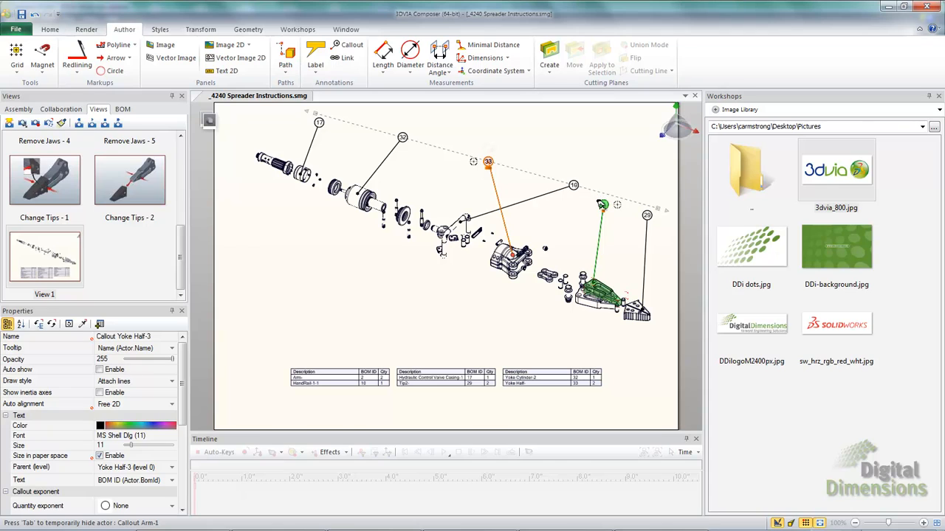
pyautogui.moveTo(602, 203); pyautogui.dragTo(600, 192)
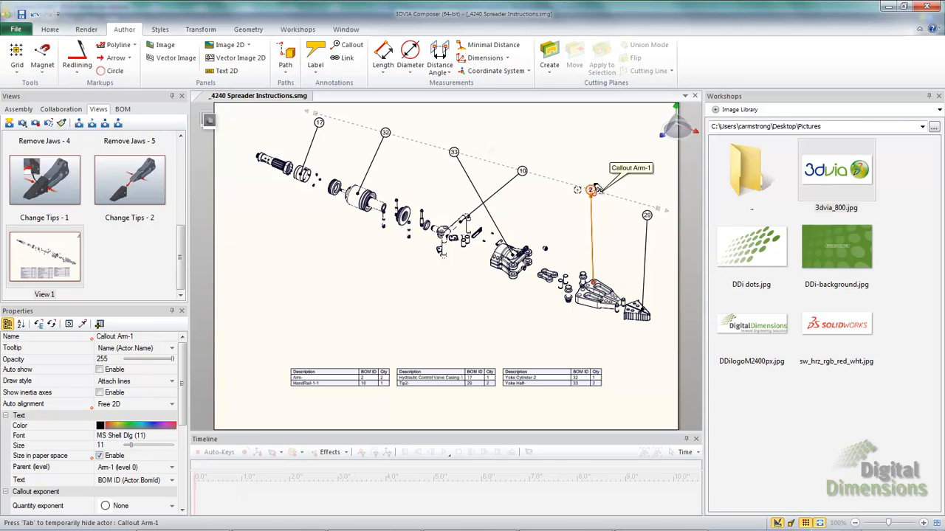
pyautogui.click(648, 223)
pyautogui.moveTo(647, 216); pyautogui.dragTo(646, 202)
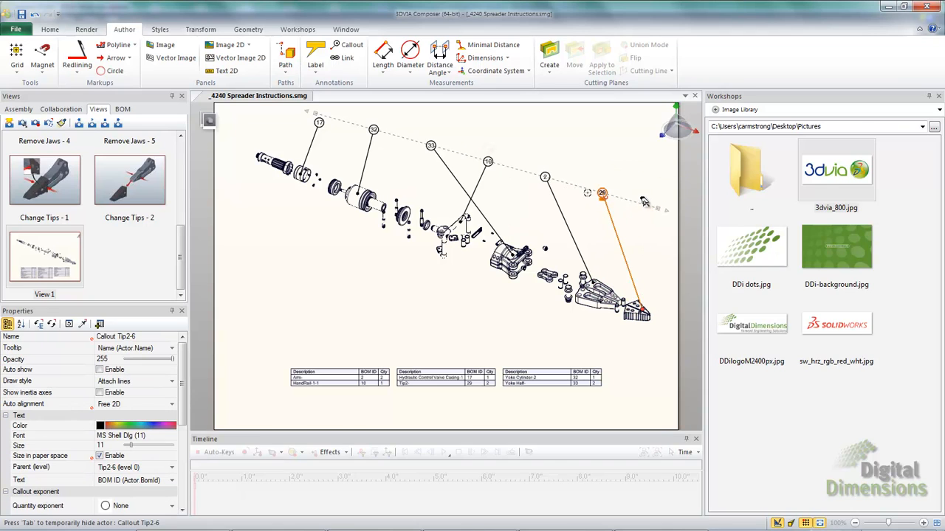
pyautogui.moveTo(319, 122); pyautogui.dragTo(365, 126)
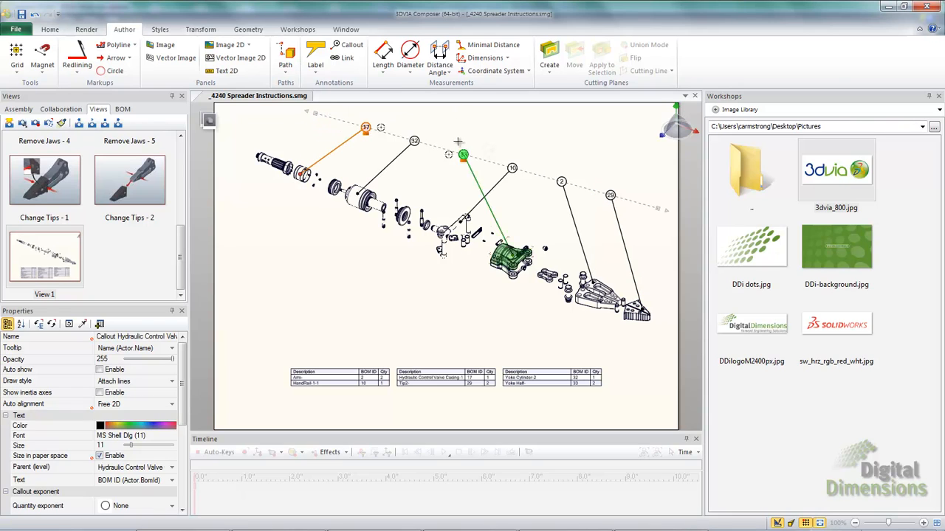
pyautogui.moveTo(463, 152); pyautogui.dragTo(512, 167)
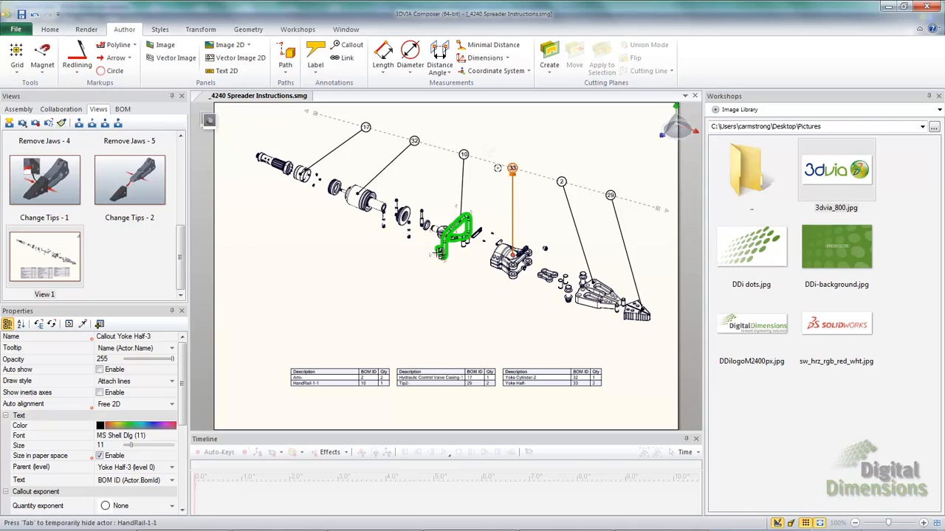
pyautogui.click(354, 272)
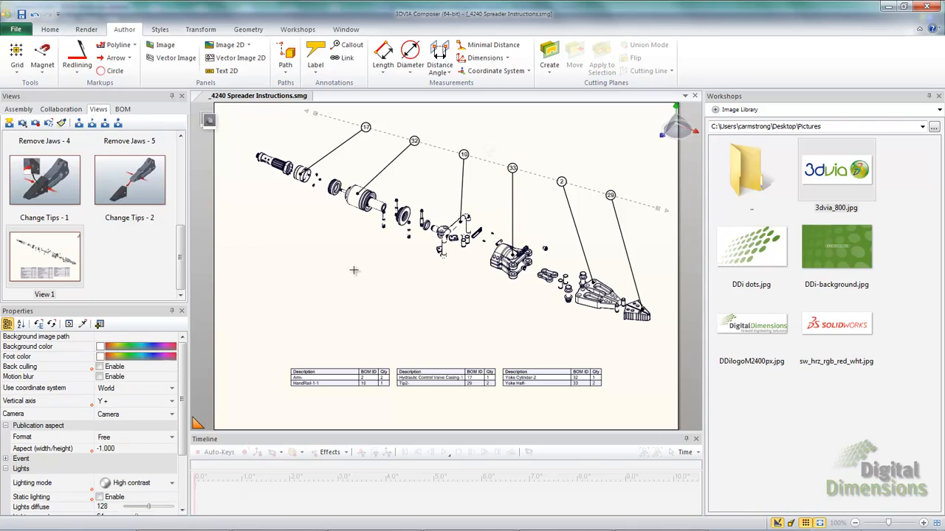
# Select the magnetic line and review its options
pyautogui.click(44, 74)
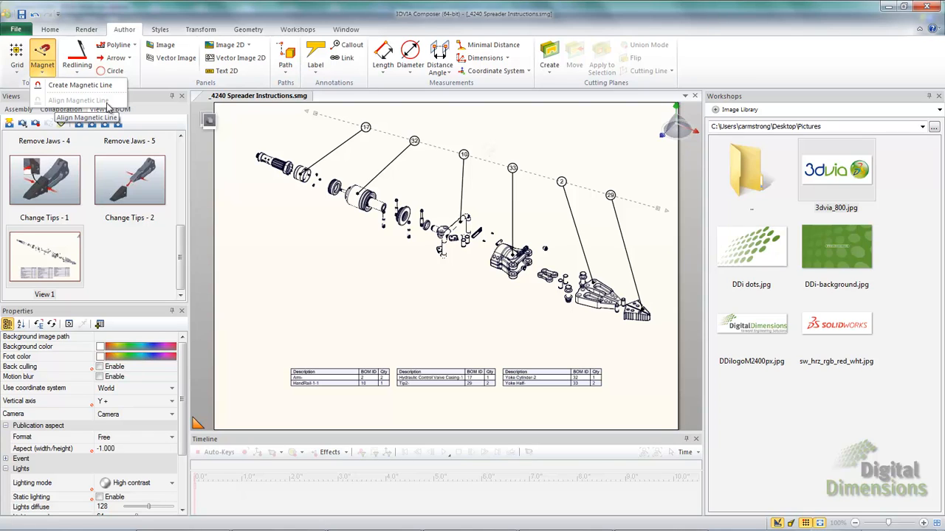
pyautogui.click(430, 174)
pyautogui.click(436, 142)
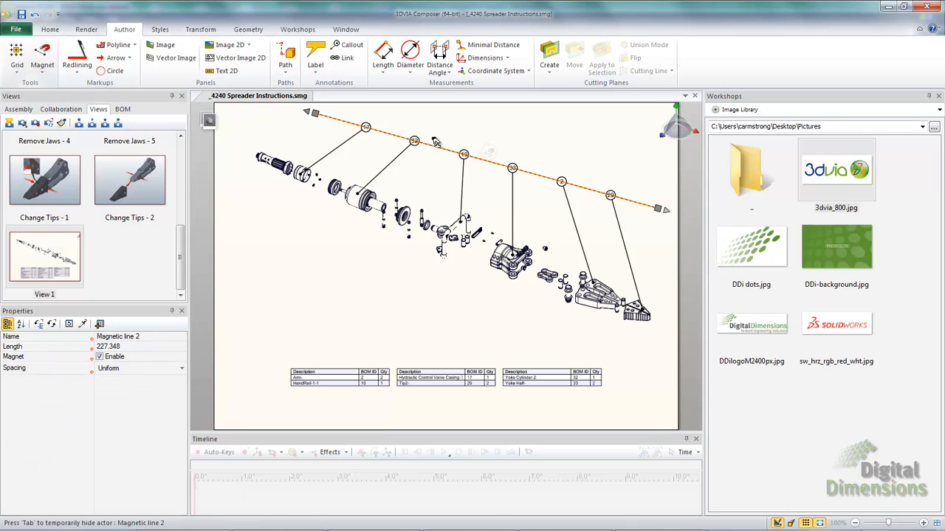
pyautogui.click(43, 72)
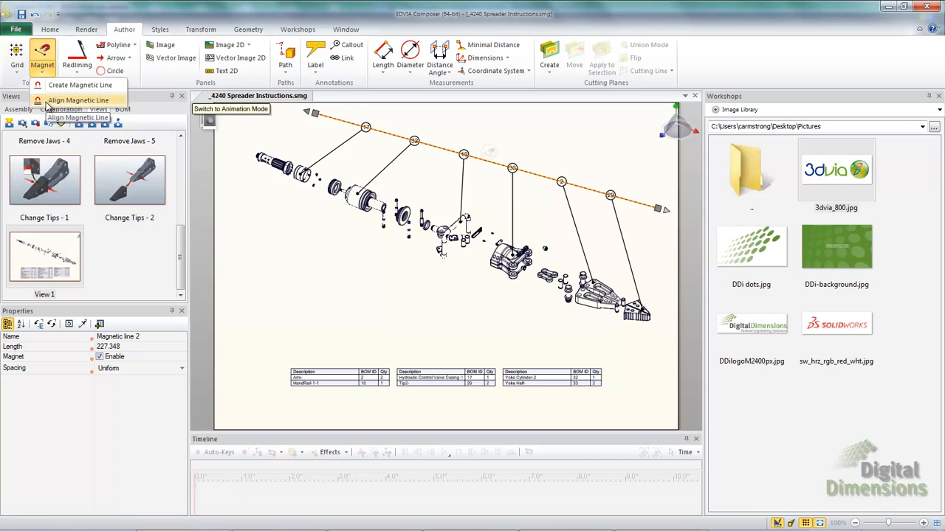
# Use Align Magnetic Line with Pick Axis to align the callout line to the yoke part's axis
pyautogui.click(47, 101)
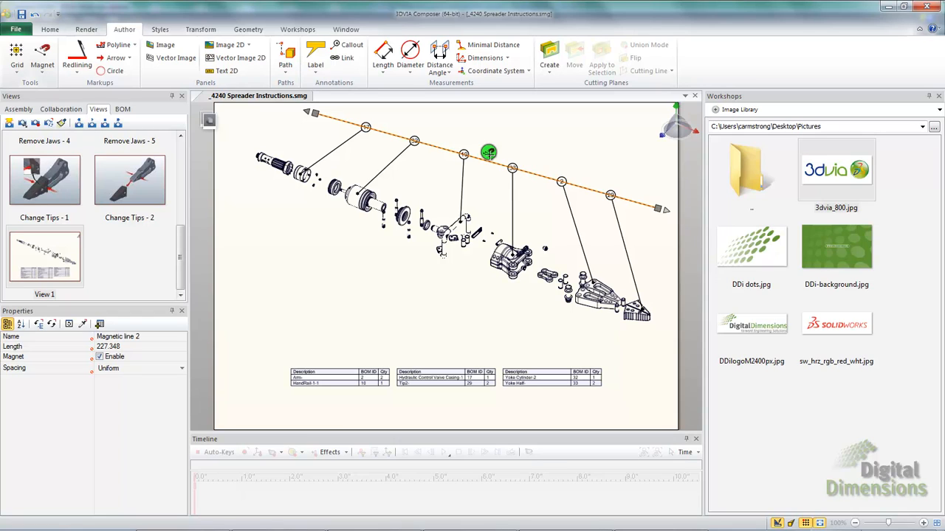
pyautogui.click(489, 152)
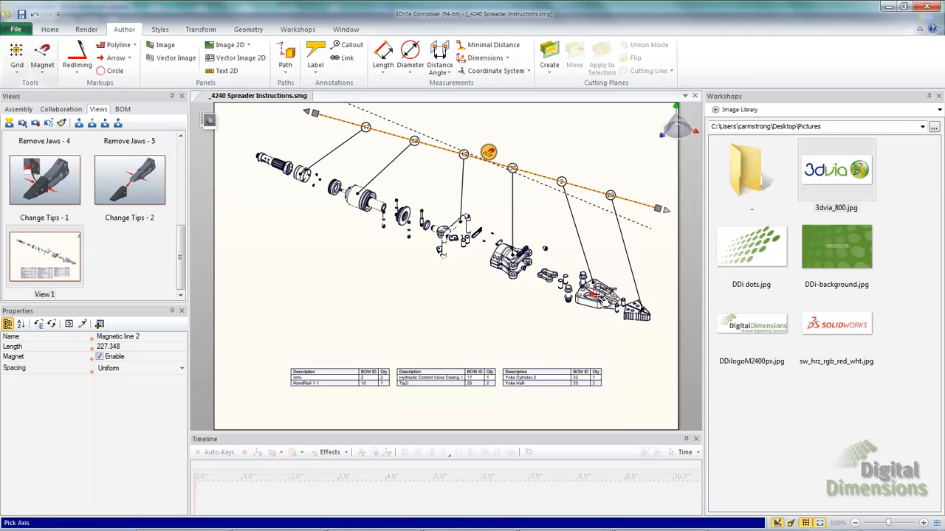
pyautogui.click(600, 298)
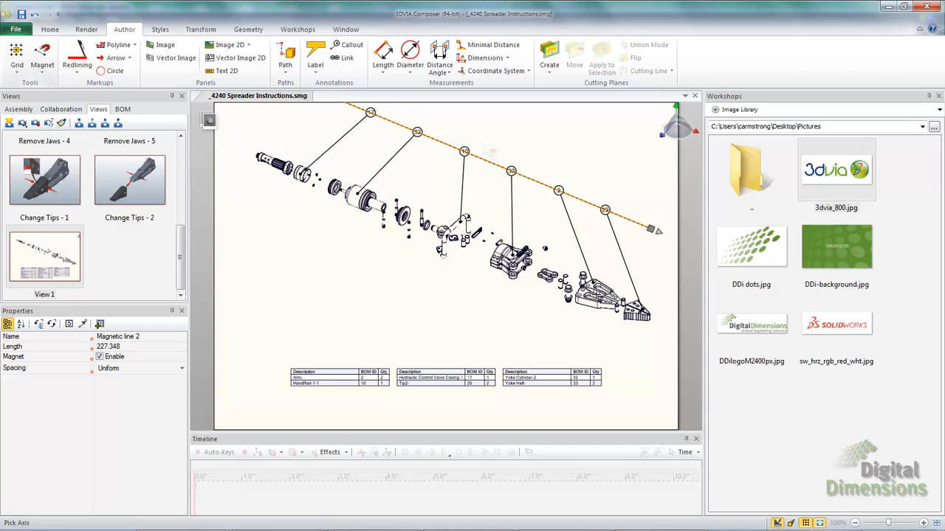
pyautogui.click(370, 308)
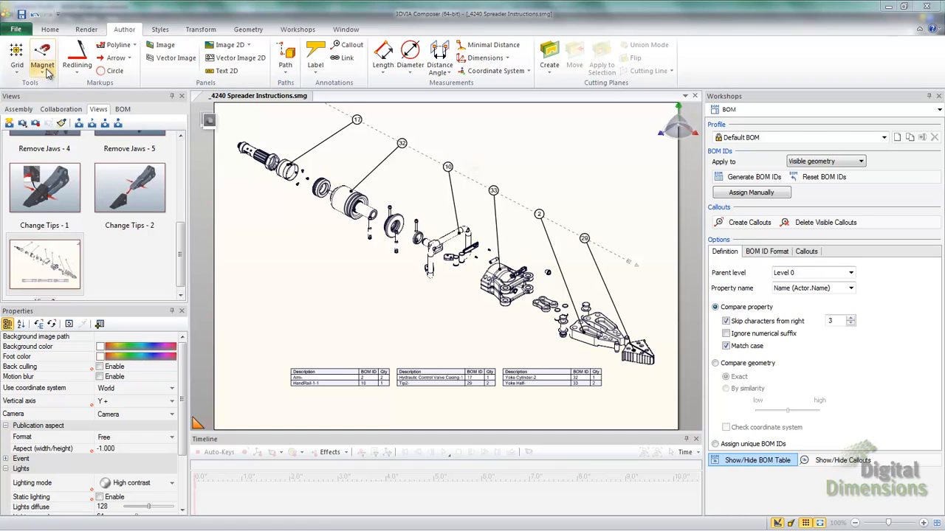
# Open File > Document Properties, review the Right Manager page, and close it with OK
pyautogui.click(15, 29)
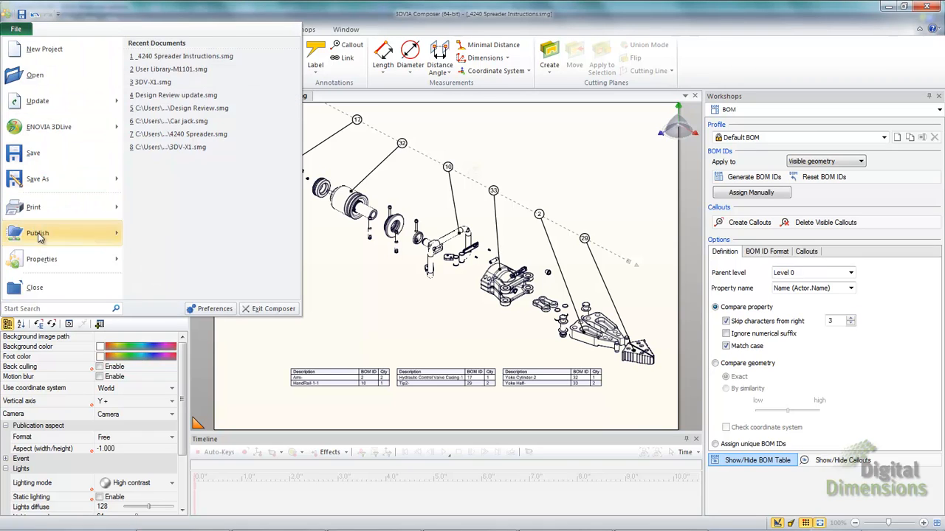
pyautogui.moveTo(43, 265)
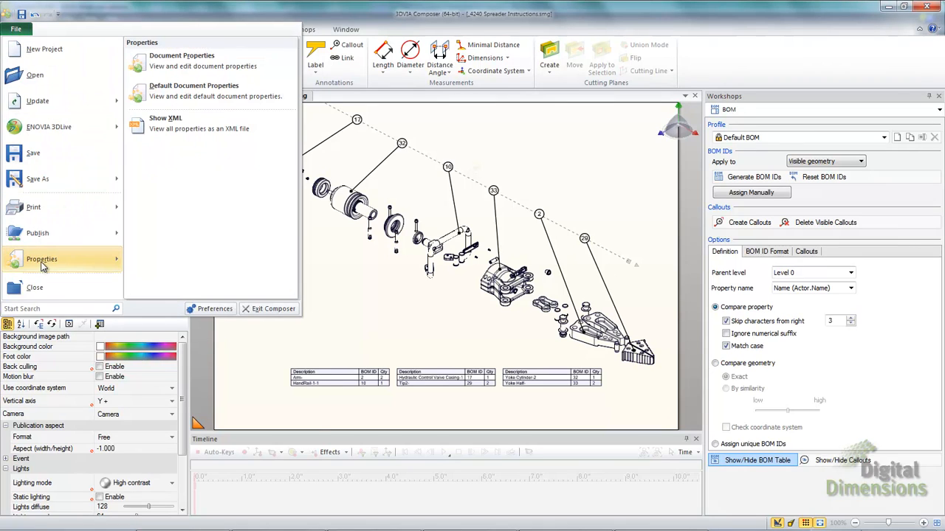
pyautogui.click(179, 62)
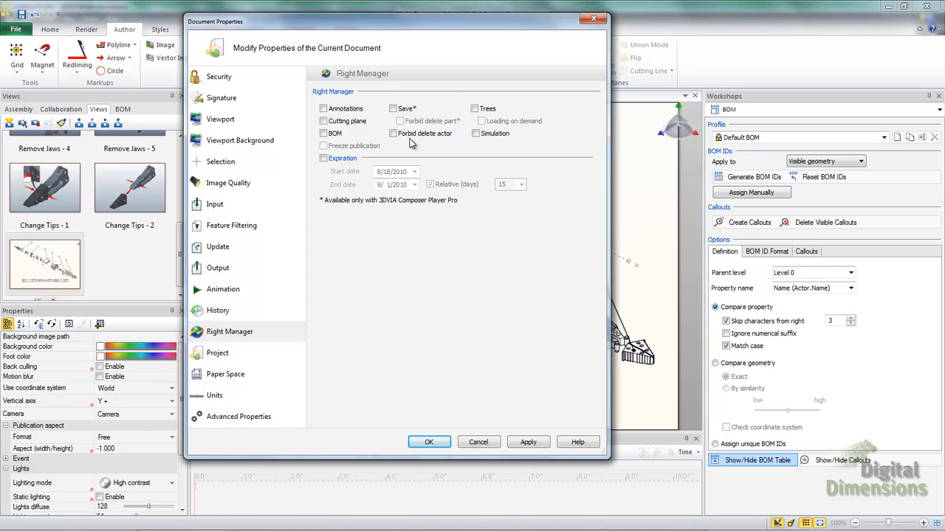
pyautogui.click(434, 444)
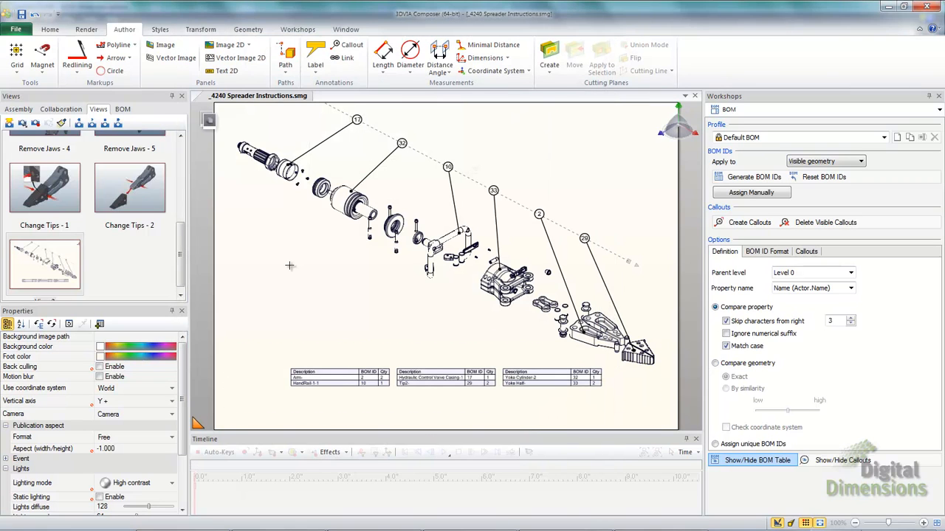
# Publish the document to HTML as _4240 Spreader Instructions.html, overwriting the existing file
pyautogui.click(17, 31)
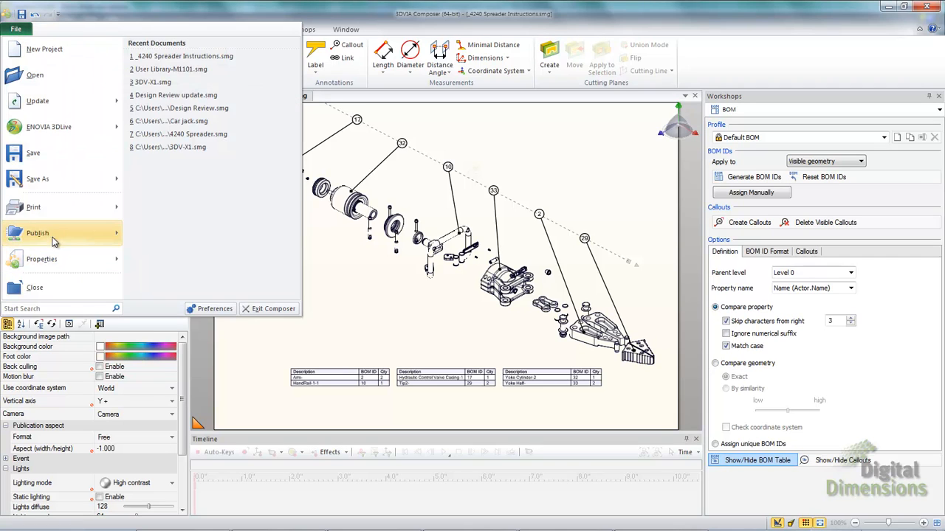
pyautogui.moveTo(85, 236)
pyautogui.click(151, 61)
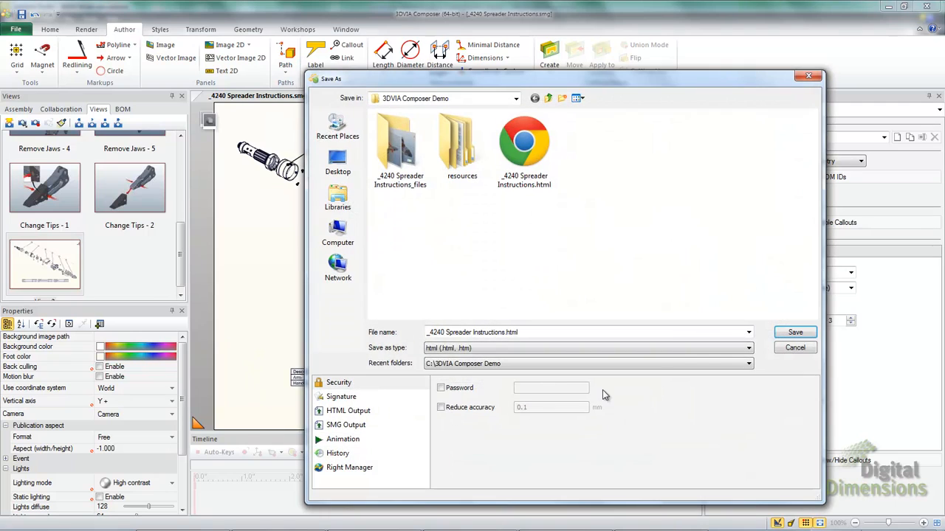
pyautogui.click(795, 333)
pyautogui.click(506, 302)
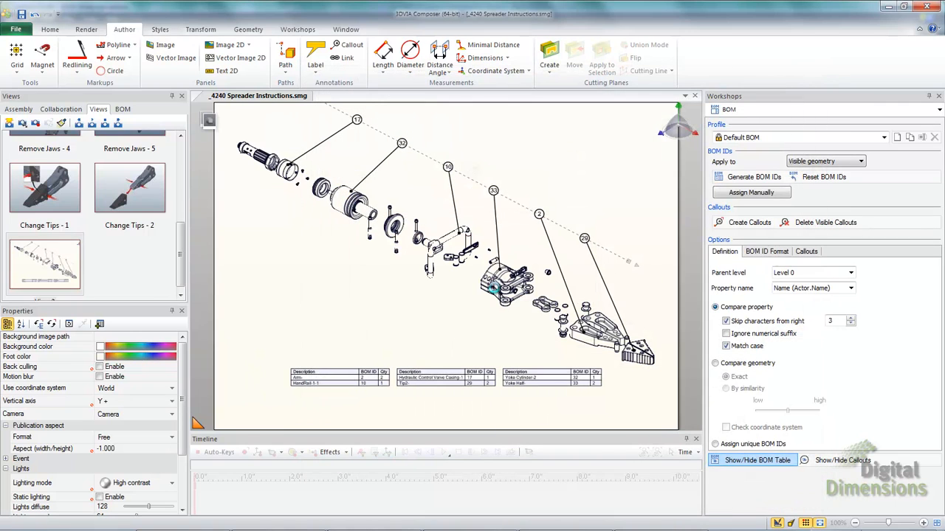
# Open _4240 Spreader Instructions.html from C:\3DVIA Composer Demo in Internet Explorer
pyautogui.click(14, 523)
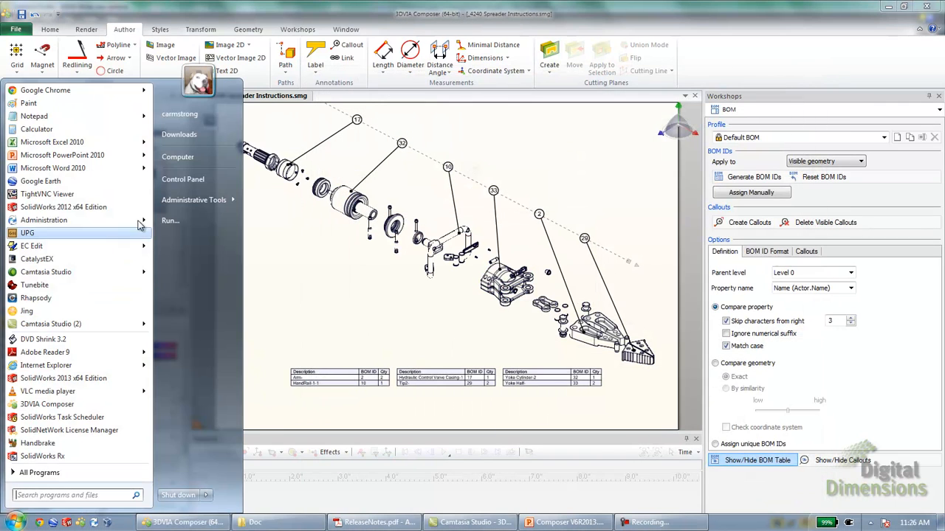
pyautogui.click(182, 156)
pyautogui.doubleClick(344, 225)
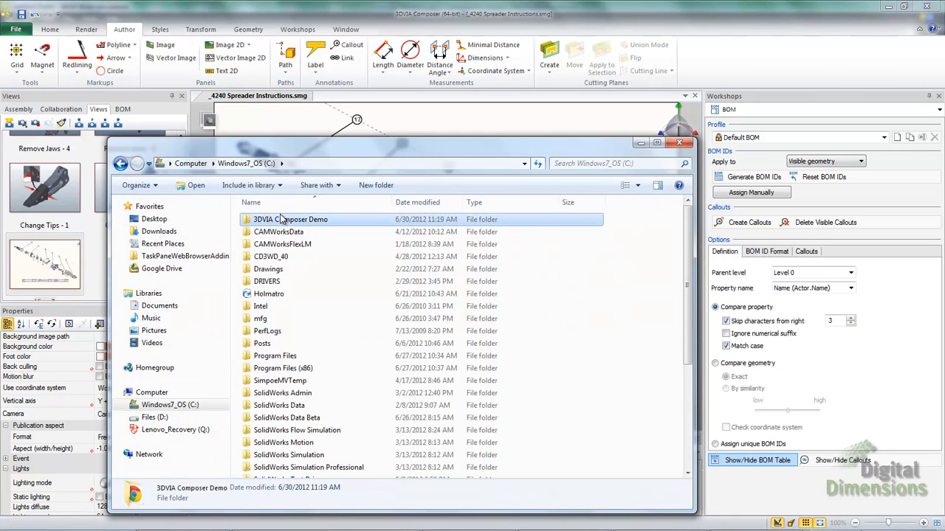
pyautogui.doubleClick(306, 219)
pyautogui.rightClick(380, 245)
pyautogui.moveTo(452, 323)
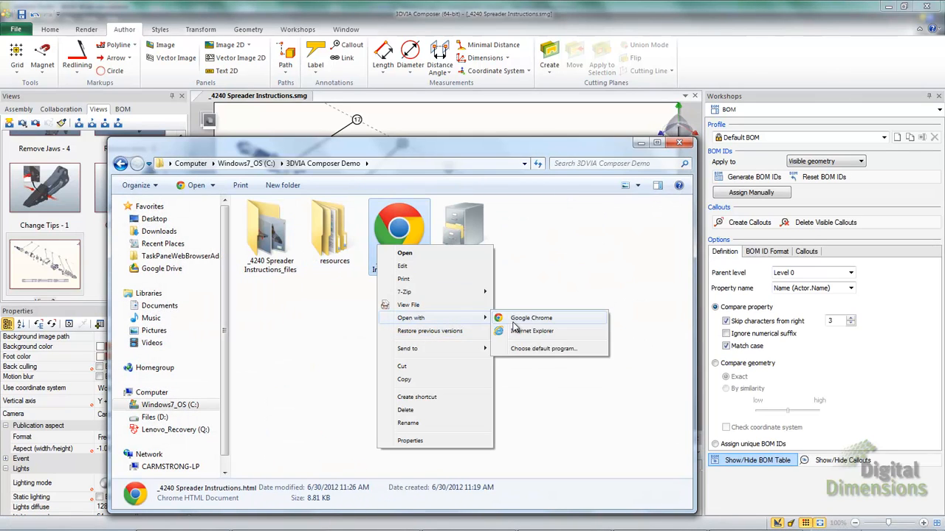
pyautogui.click(517, 332)
# Allow the blocked 3D player content, then hide both yoke halves to expose the internals
pyautogui.click(677, 519)
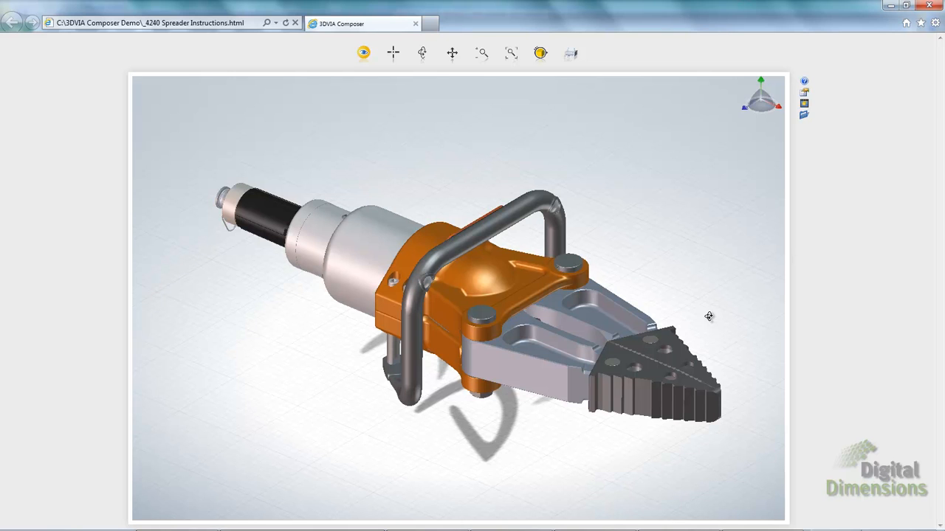
pyautogui.moveTo(708, 316)
pyautogui.mouseDown(button='right')
pyautogui.moveTo(687, 327)
pyautogui.moveTo(660, 293)
pyautogui.moveTo(701, 322)
pyautogui.mouseUp(button='right')
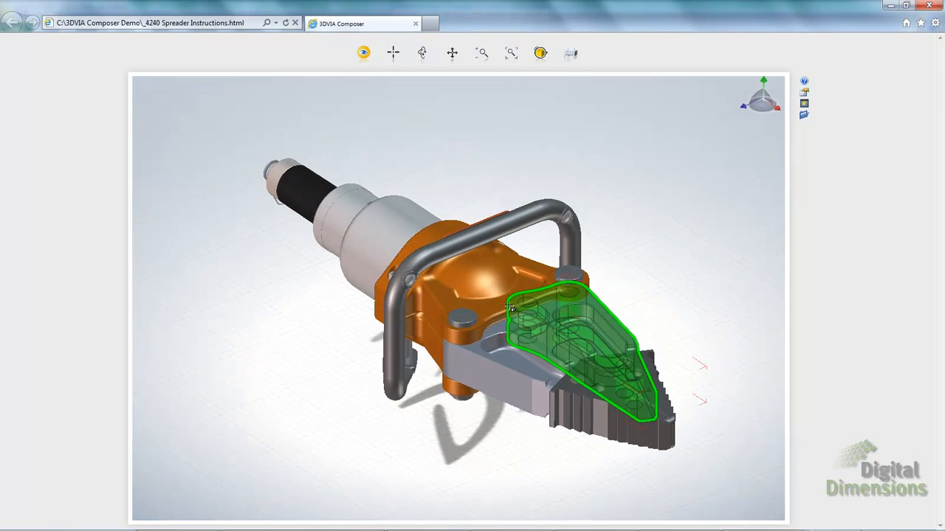
pyautogui.click(491, 286)
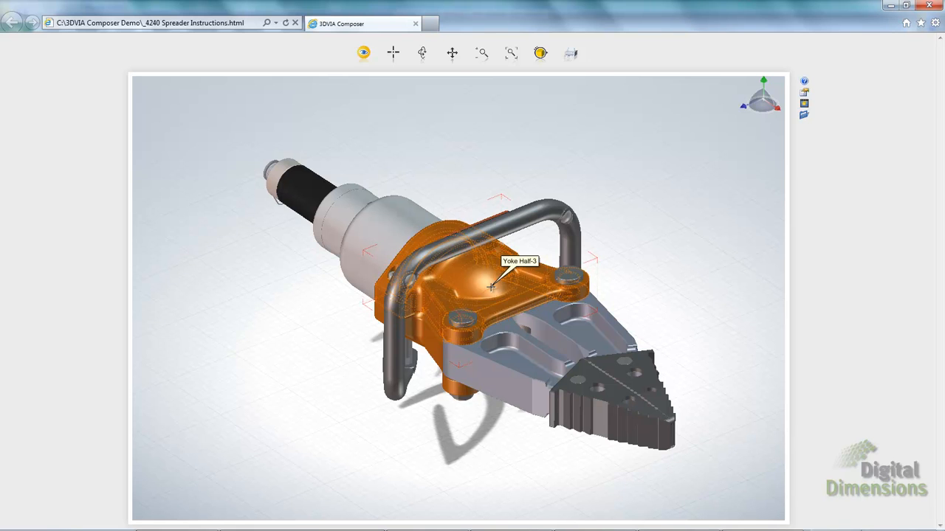
pyautogui.press('h')
pyautogui.moveTo(491, 292); pyautogui.dragTo(588, 366, button='right')
pyautogui.scroll(5, 517, 324)
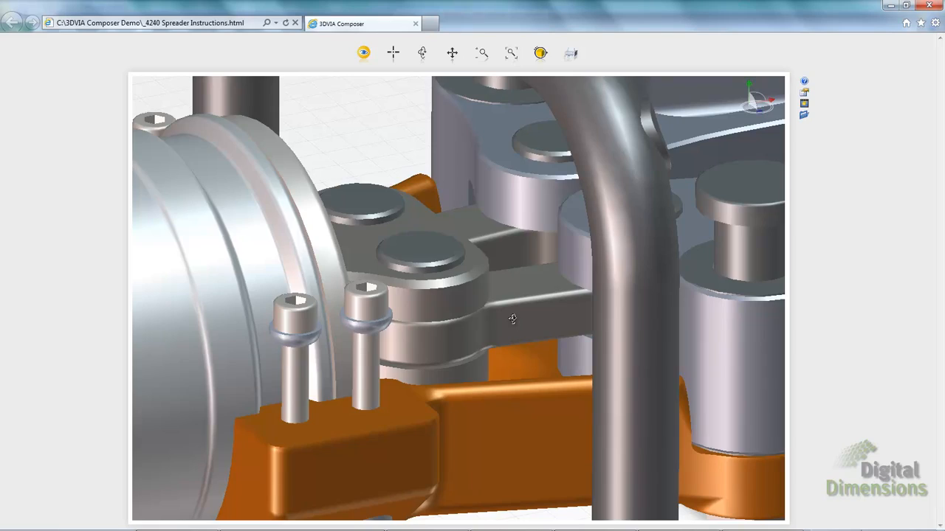
pyautogui.moveTo(515, 320); pyautogui.dragTo(538, 331, button='right')
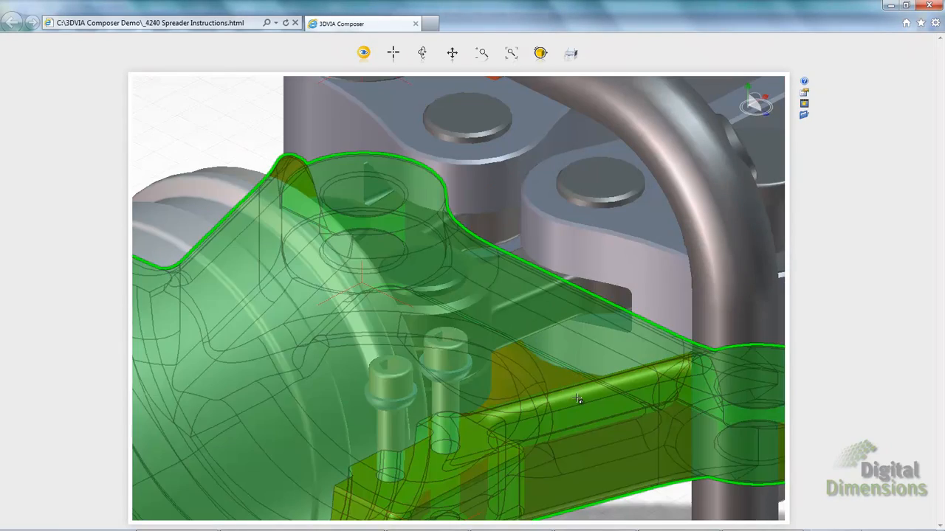
pyautogui.click(576, 398)
pyautogui.press('h')
# Hide the cylinder, then reset the view to restore all parts and zoom into the hinge
pyautogui.moveTo(571, 415); pyautogui.dragTo(459, 370, button='right')
pyautogui.scroll(-5, 459, 369)
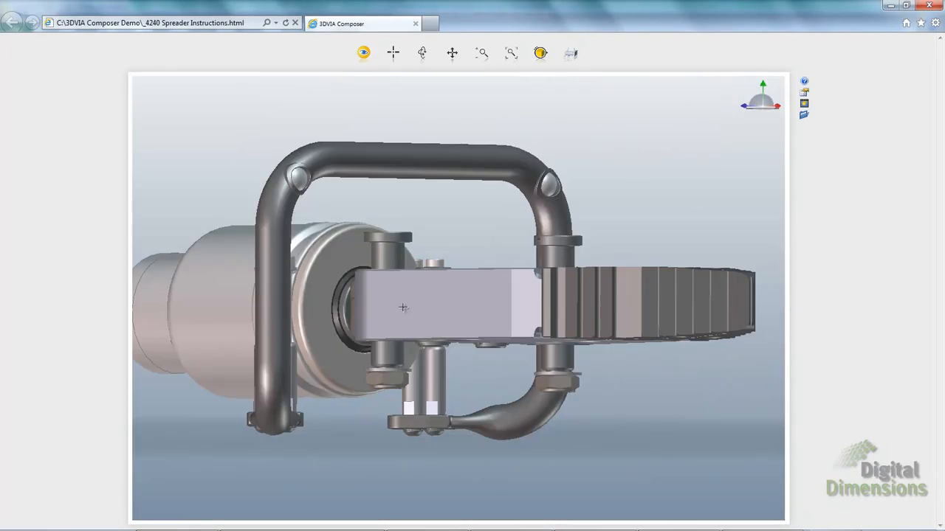
pyautogui.moveTo(403, 308); pyautogui.dragTo(354, 325, button='right')
pyautogui.click(224, 165)
pyautogui.press('h')
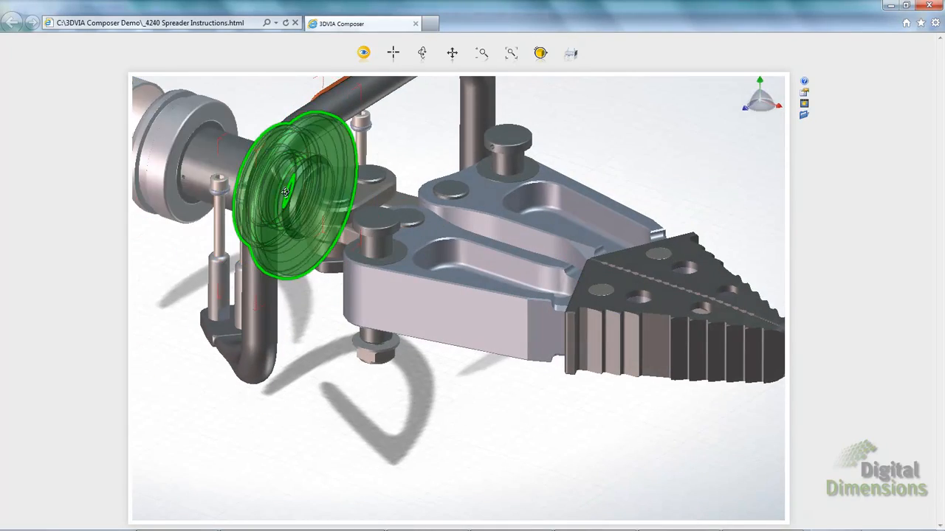
pyautogui.moveTo(288, 193); pyautogui.dragTo(315, 193, button='right')
pyautogui.scroll(-5, 315, 193)
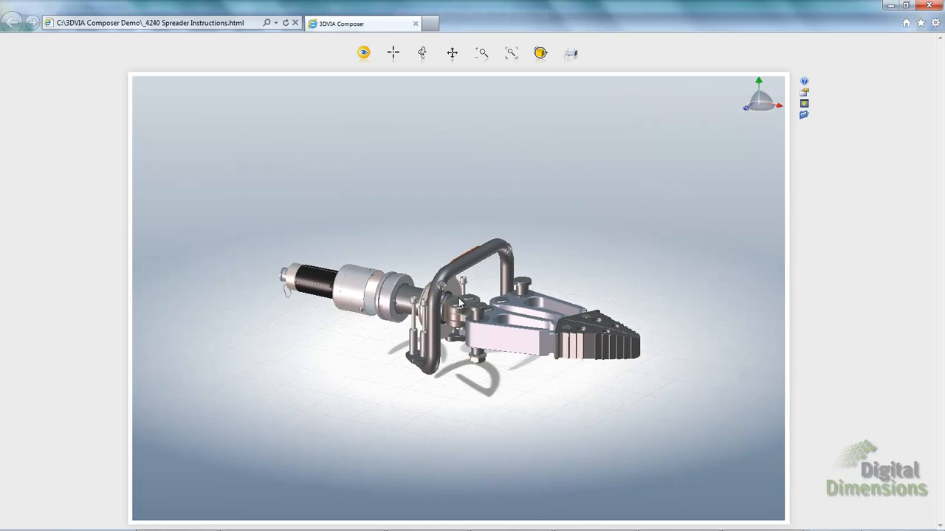
pyautogui.press('alt')
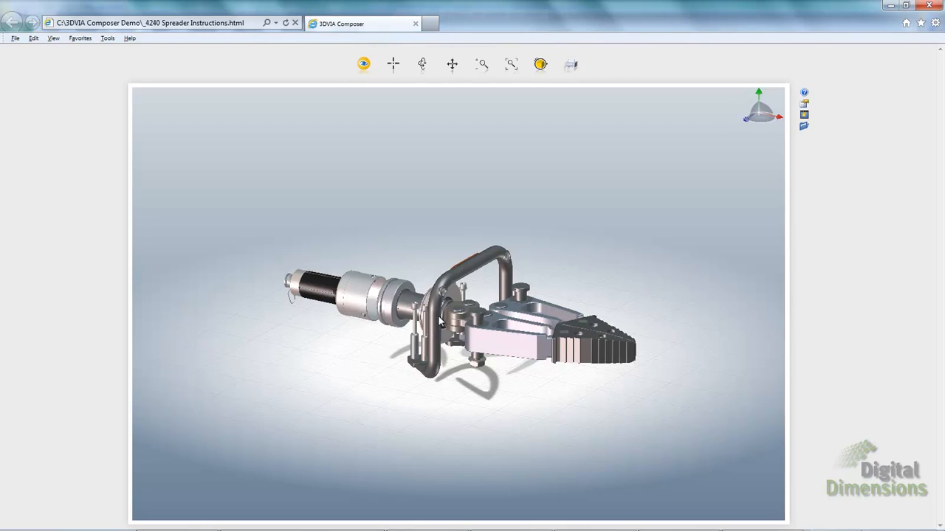
pyautogui.scroll(2, 439, 316)
pyautogui.scroll(5, 442, 317)
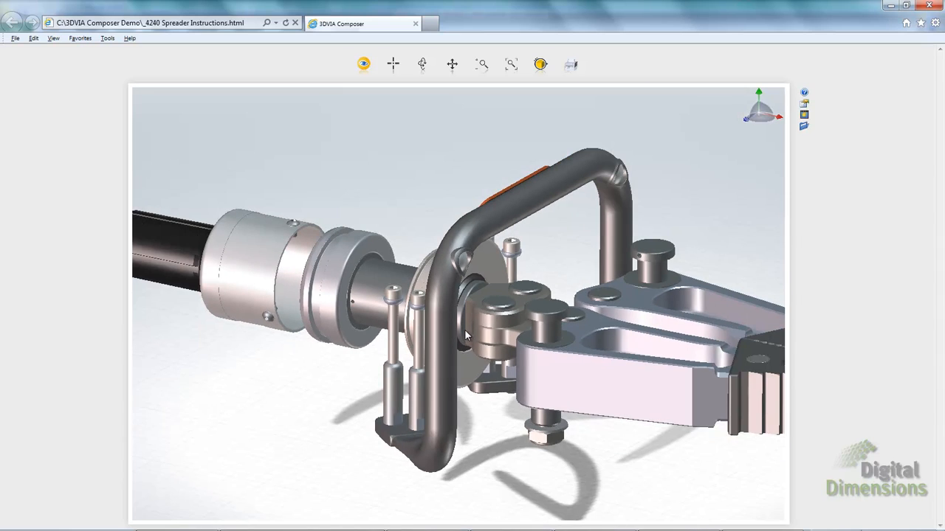
pyautogui.click(929, 5)
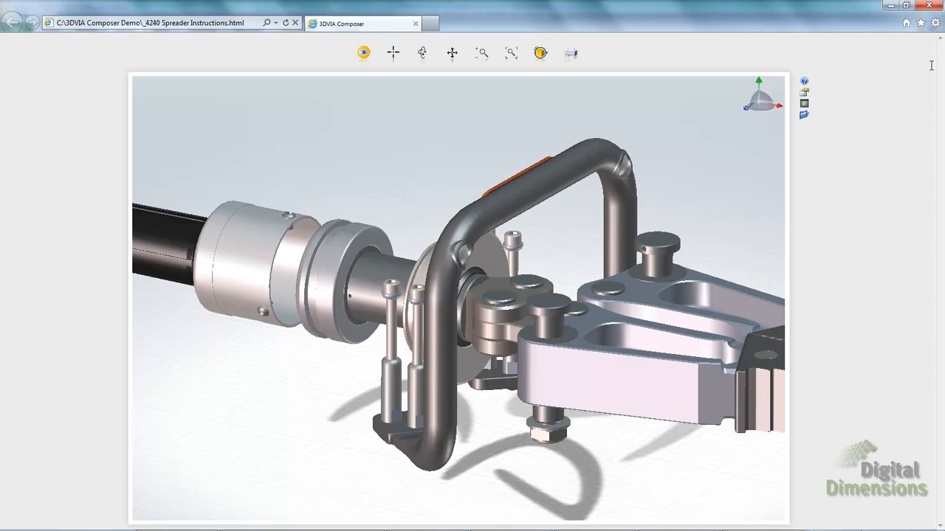
# Close Internet Explorer and delete the four published files from the 3DVIA Composer Demo folder, then close Explorer
pyautogui.click(930, 6)
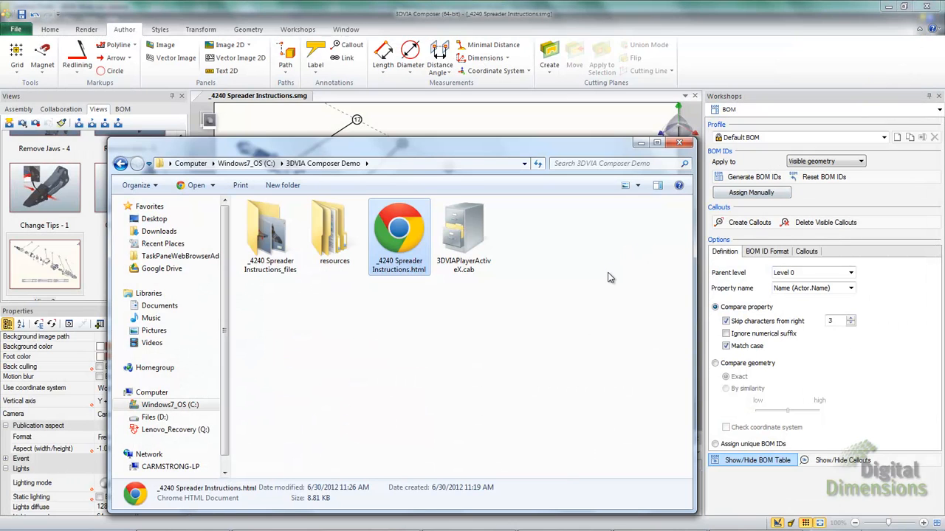
pyautogui.moveTo(618, 318); pyautogui.dragTo(233, 236)
pyautogui.press('Delete')
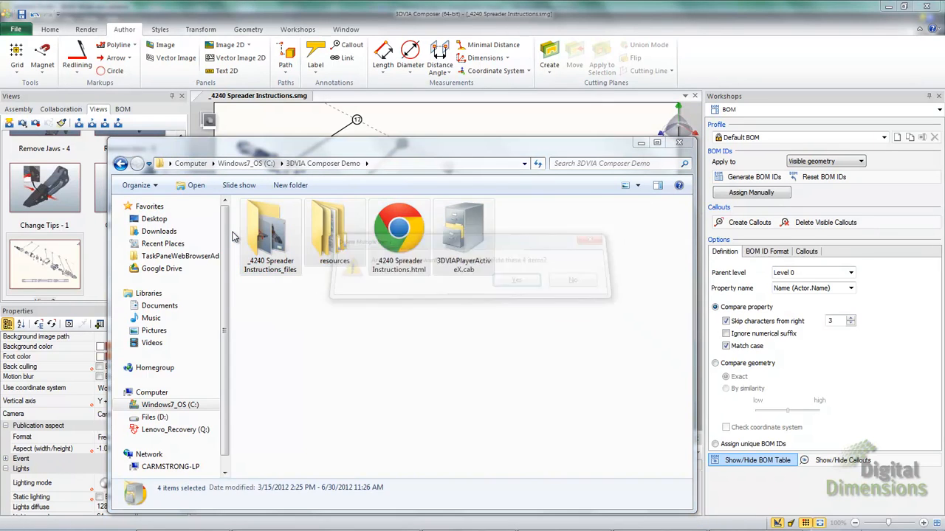
pyautogui.press('Return')
pyautogui.click(679, 143)
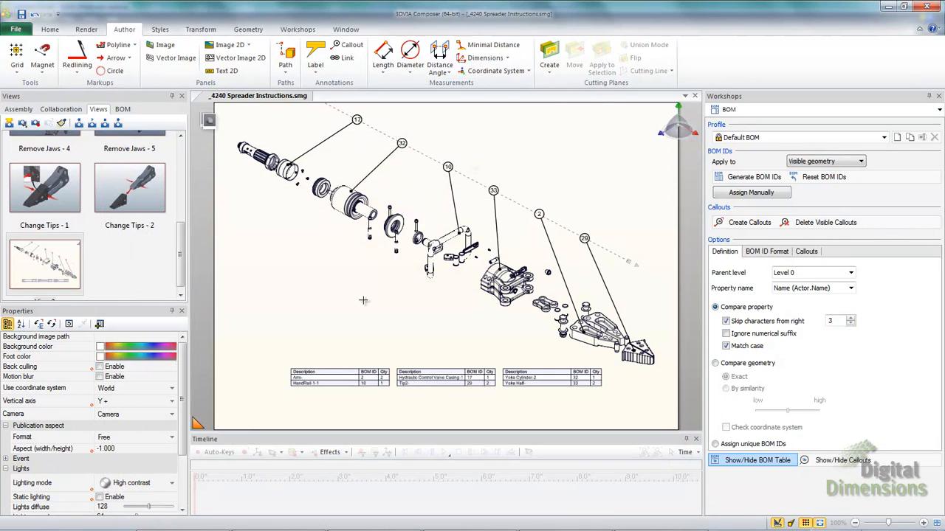
pyautogui.click(15, 28)
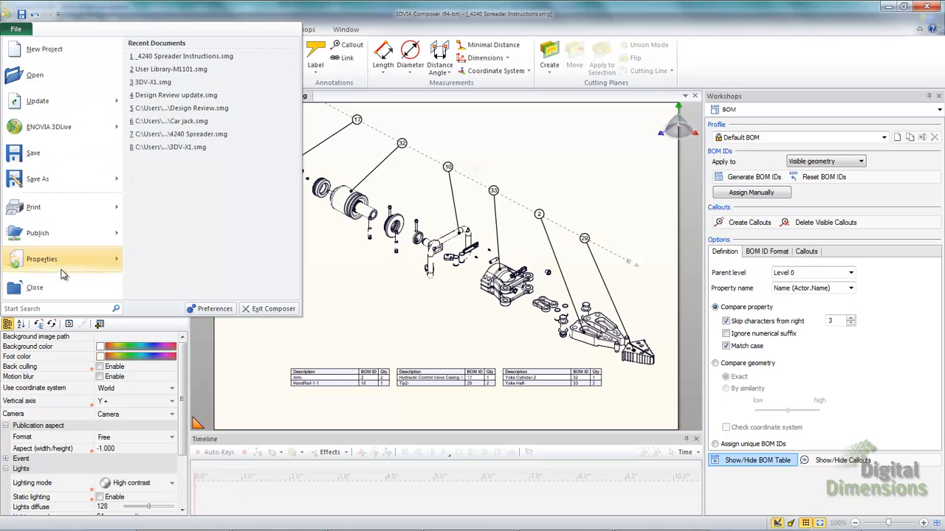
# Turn on 'Forbid delete actor' in the document's Right Manager properties and apply it
pyautogui.moveTo(47, 271)
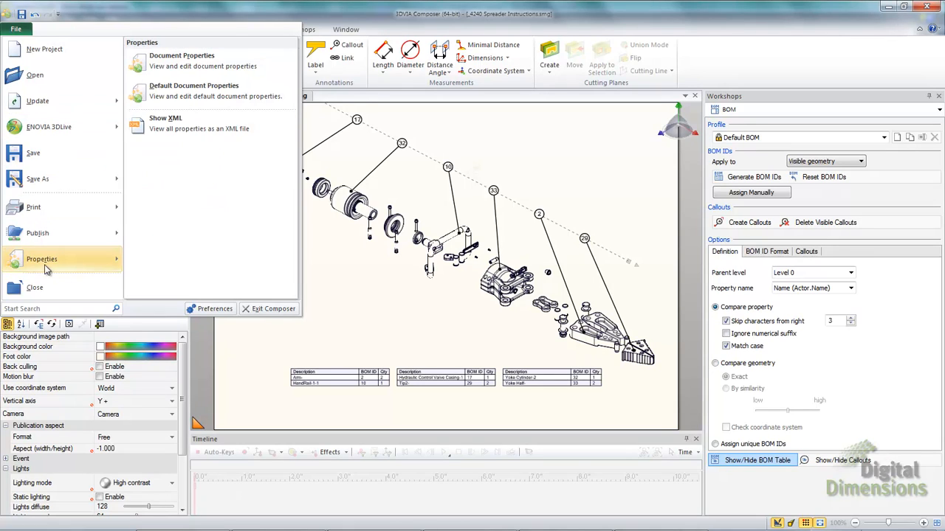
pyautogui.click(192, 68)
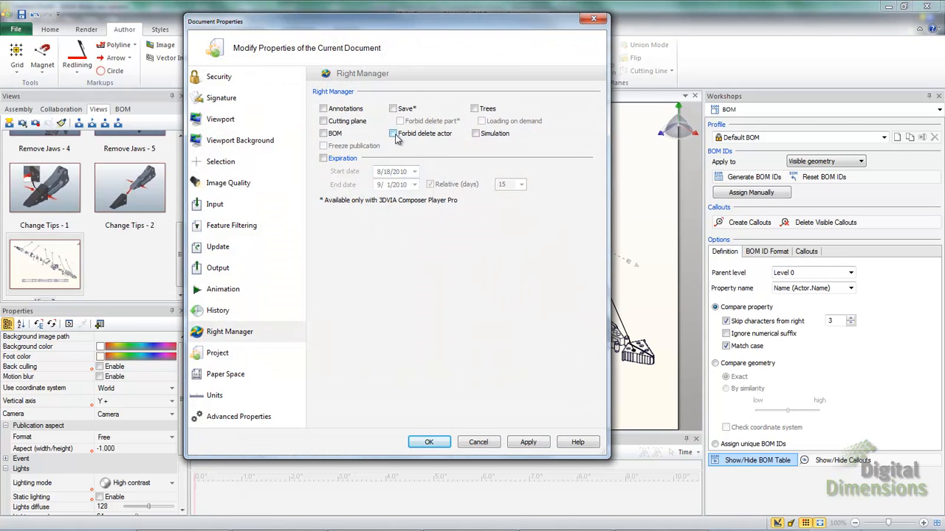
pyautogui.click(396, 138)
pyautogui.click(540, 441)
pyautogui.click(429, 441)
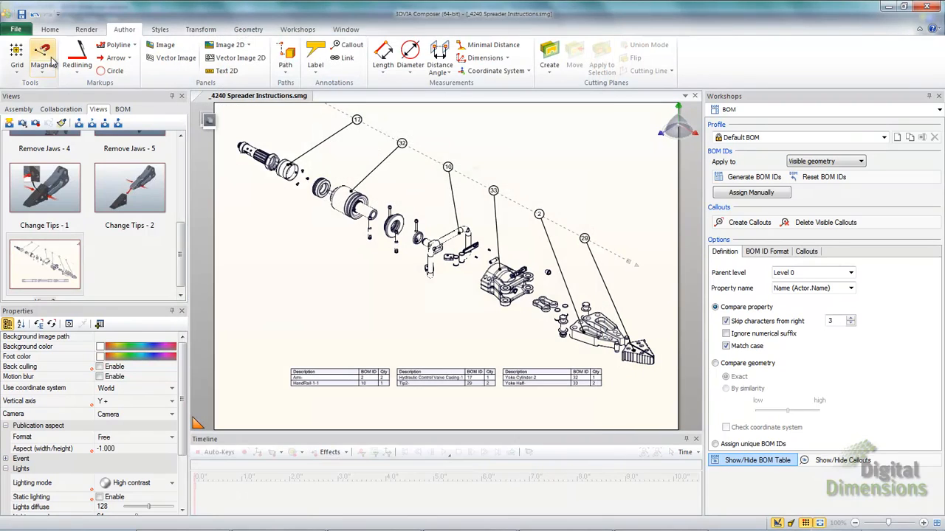
pyautogui.click(16, 29)
# Publish the spreader instructions to HTML and save the output
pyautogui.moveTo(33, 235)
pyautogui.click(158, 60)
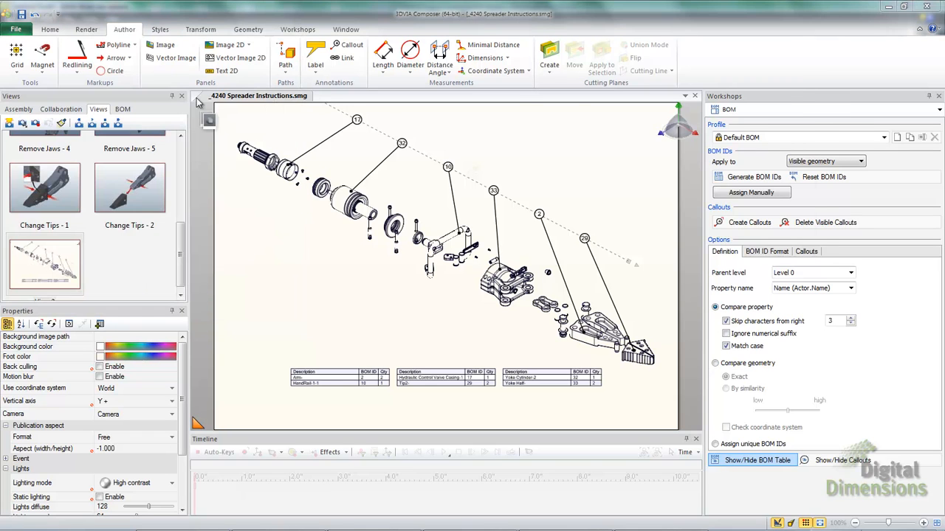
pyautogui.press('Return')
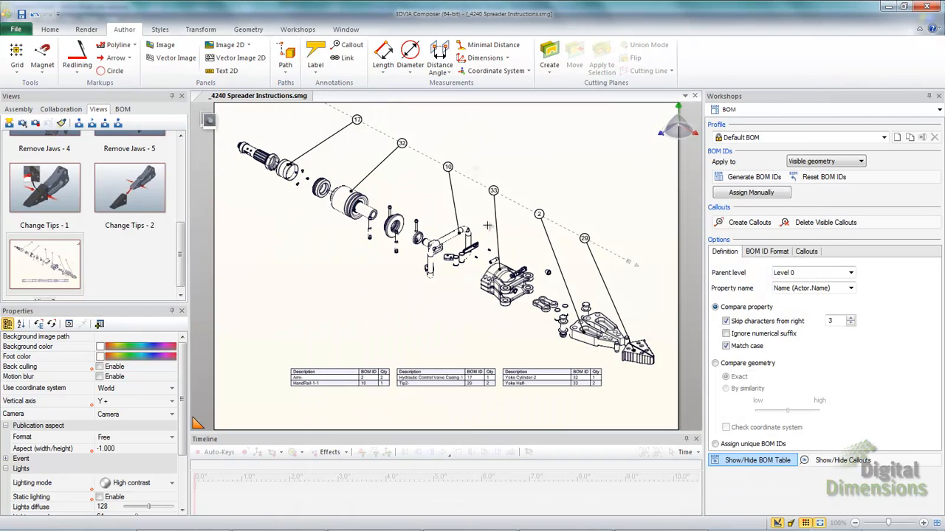
# Open _4240 Spreader Instructions.html from C:\3DVIA Composer Demo in Internet Explorer
pyautogui.click(14, 522)
pyautogui.click(177, 156)
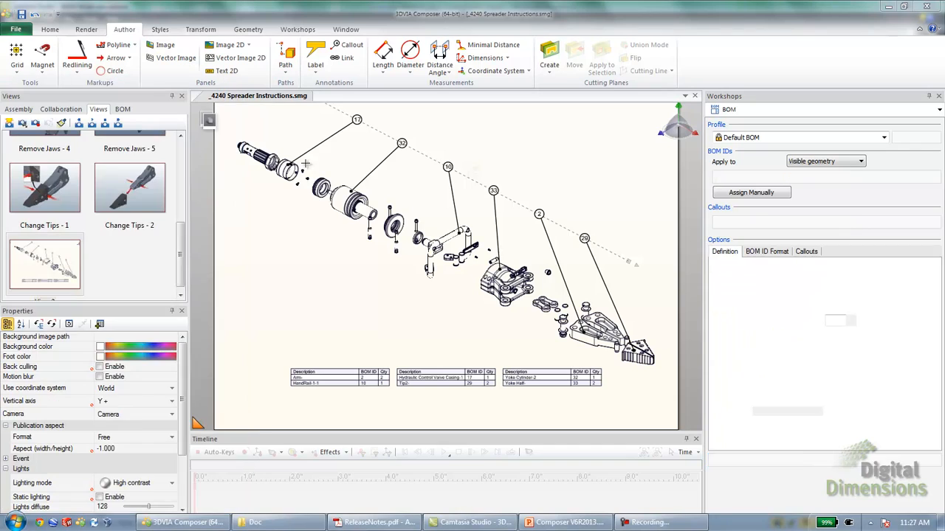
pyautogui.doubleClick(316, 223)
pyautogui.doubleClick(316, 224)
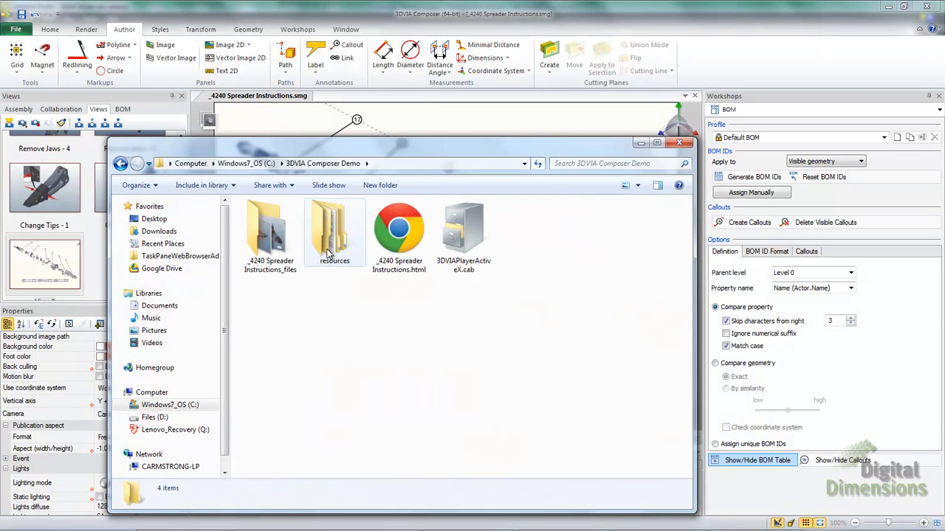
pyautogui.click(391, 236)
pyautogui.rightClick(388, 240)
pyautogui.moveTo(428, 313)
pyautogui.click(531, 325)
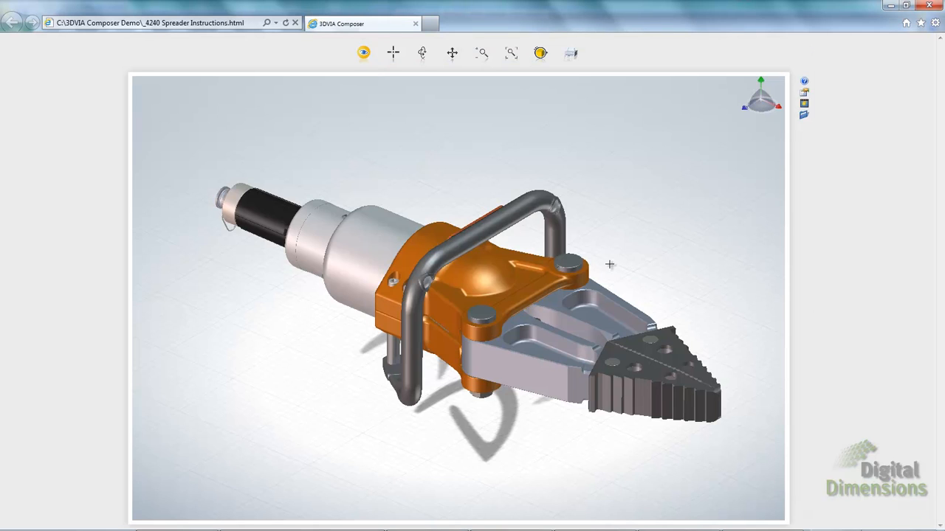
# Select the hand rail, yoke, arm and cylinder housing in the 3DVIA Player
pyautogui.click(526, 207)
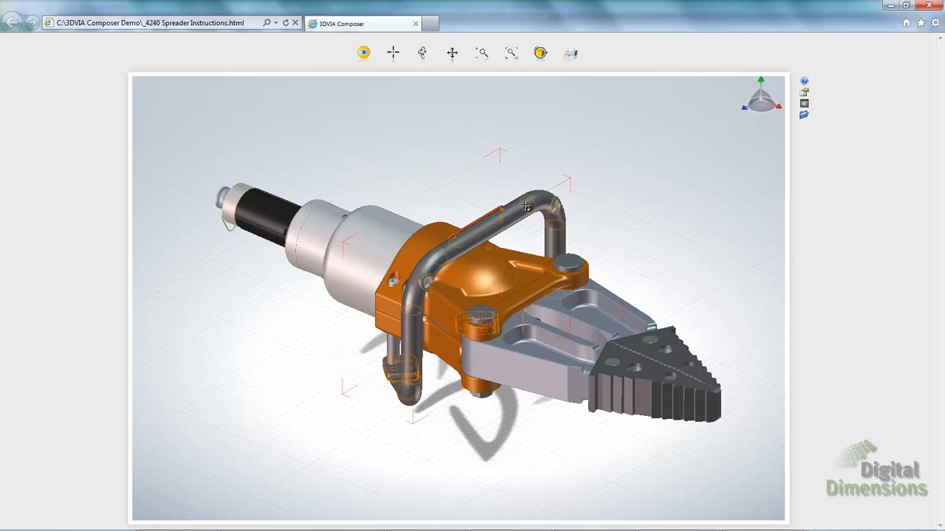
pyautogui.click(517, 278)
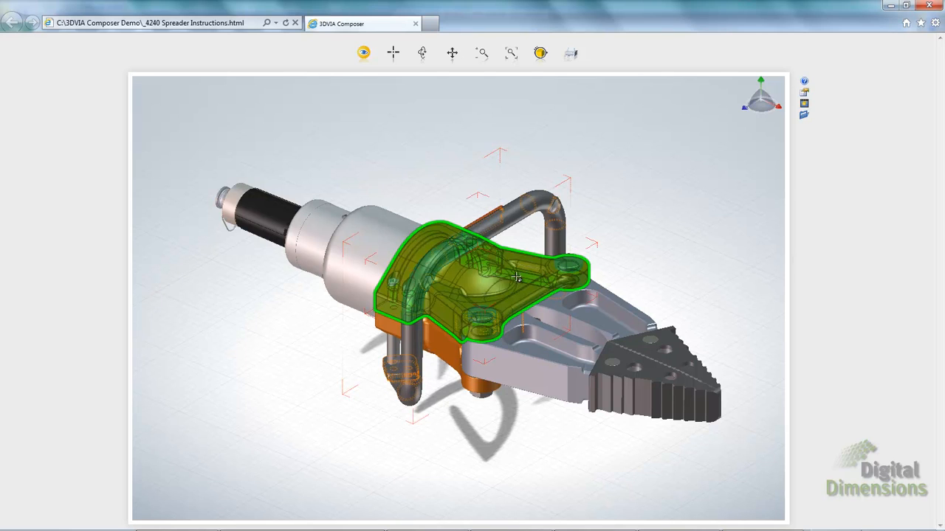
pyautogui.click(570, 311)
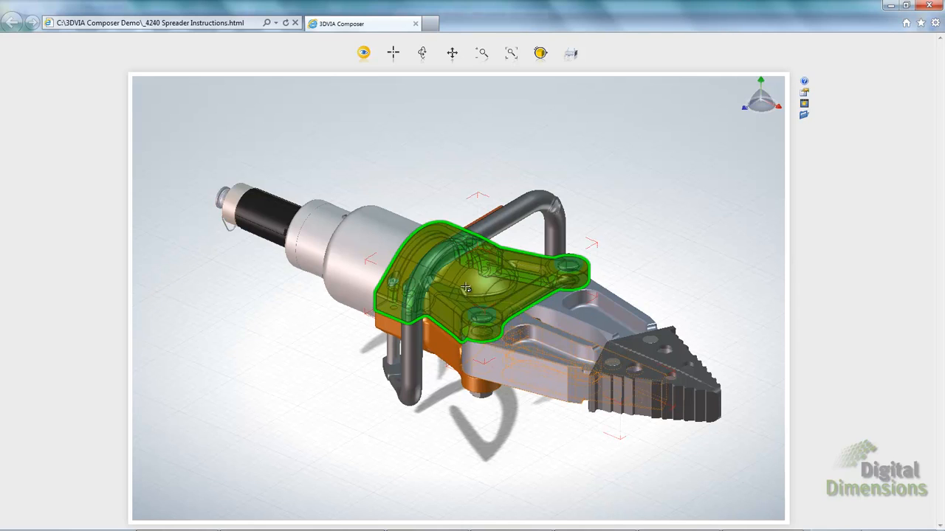
pyautogui.click(466, 277)
pyautogui.click(473, 231)
pyautogui.click(316, 234)
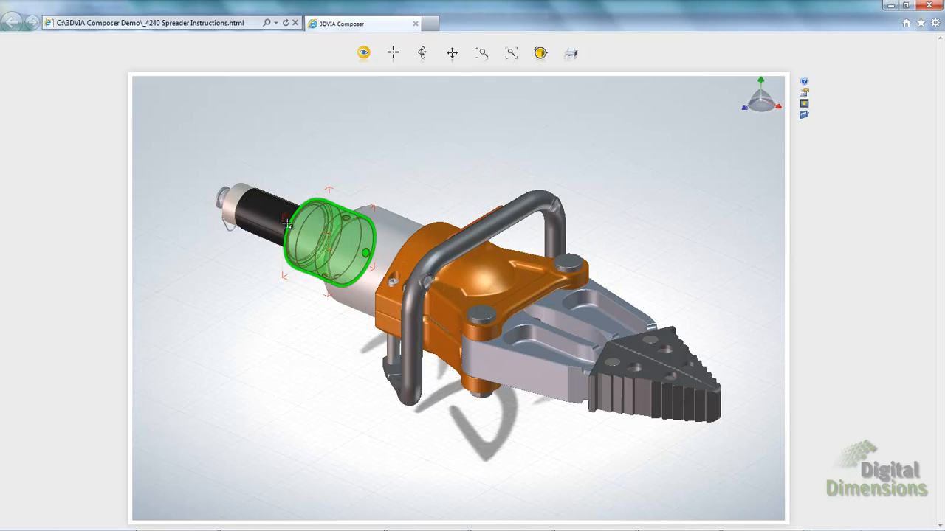
# Clear the part selection and close Internet Explorer and the folder window
pyautogui.click(453, 139)
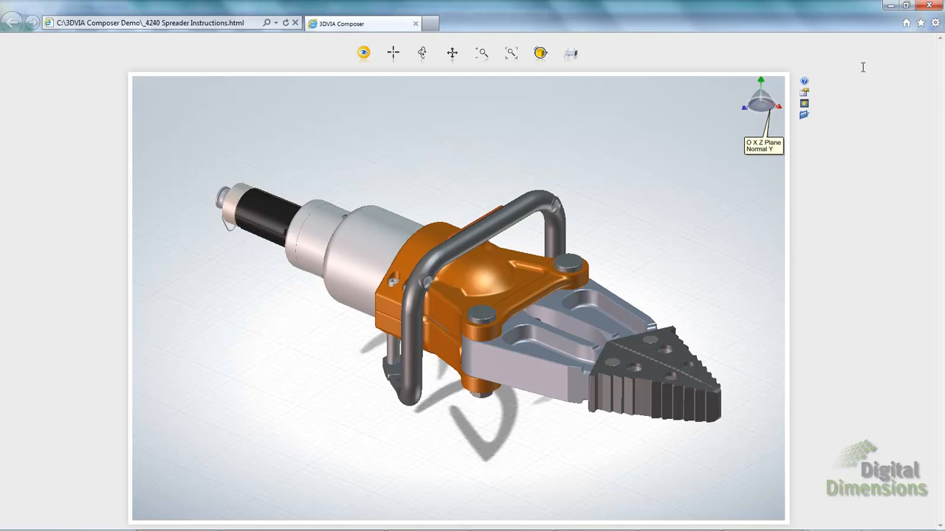
pyautogui.click(928, 5)
pyautogui.click(679, 142)
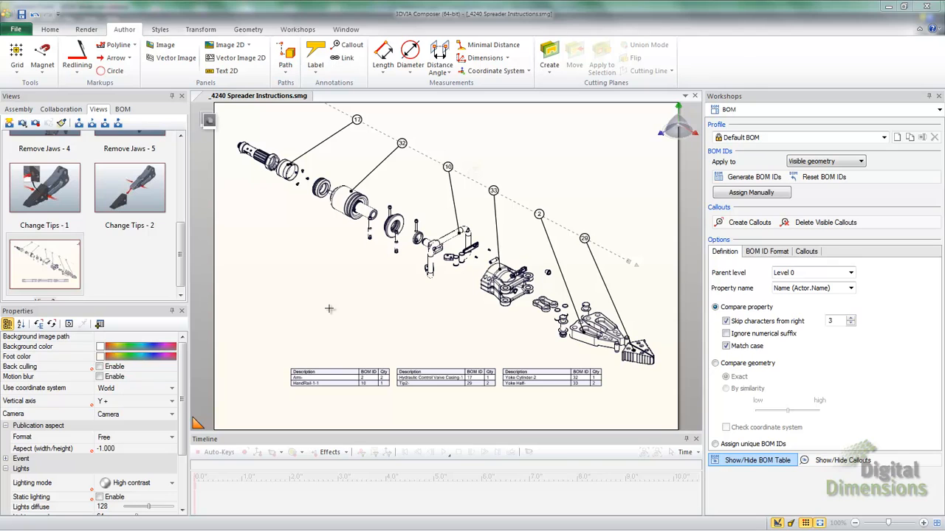
# Show Application Preferences on the Advanced Settings page, shifting the dialog slightly left
pyautogui.click(22, 30)
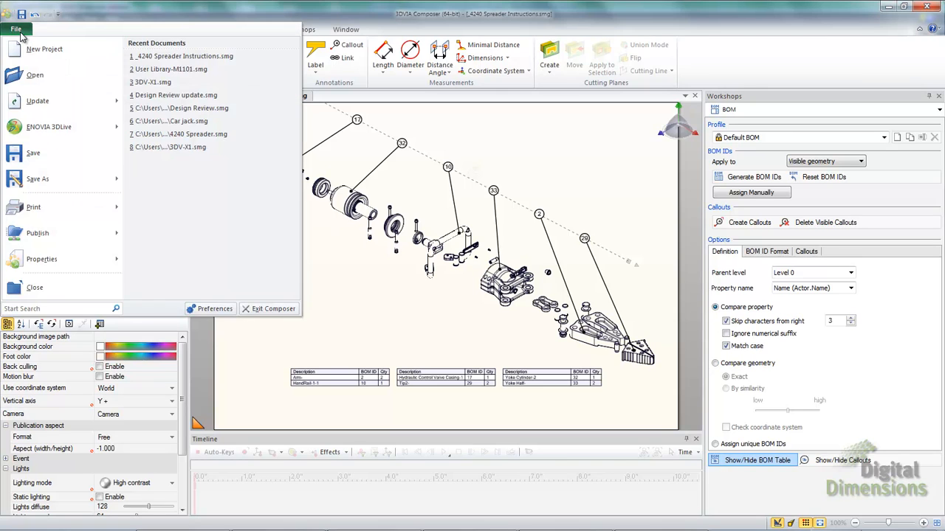
pyautogui.click(217, 311)
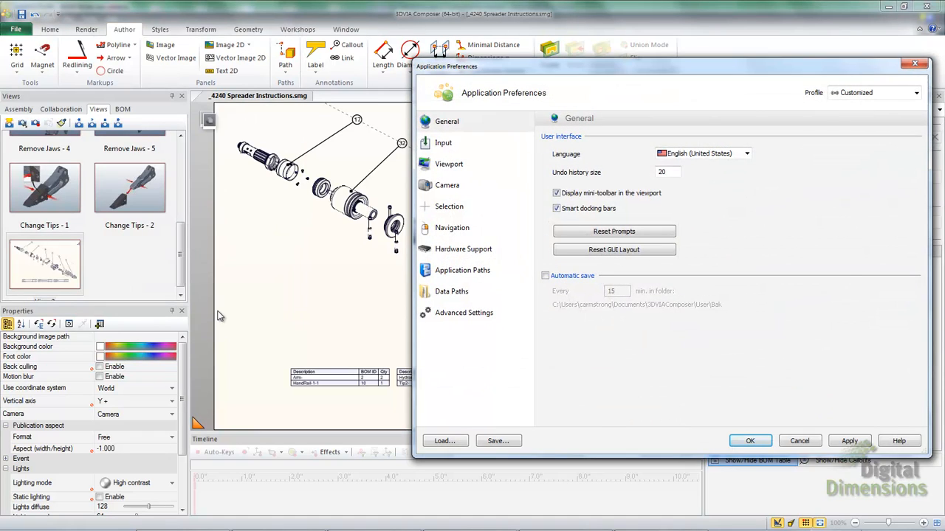
pyautogui.click(456, 317)
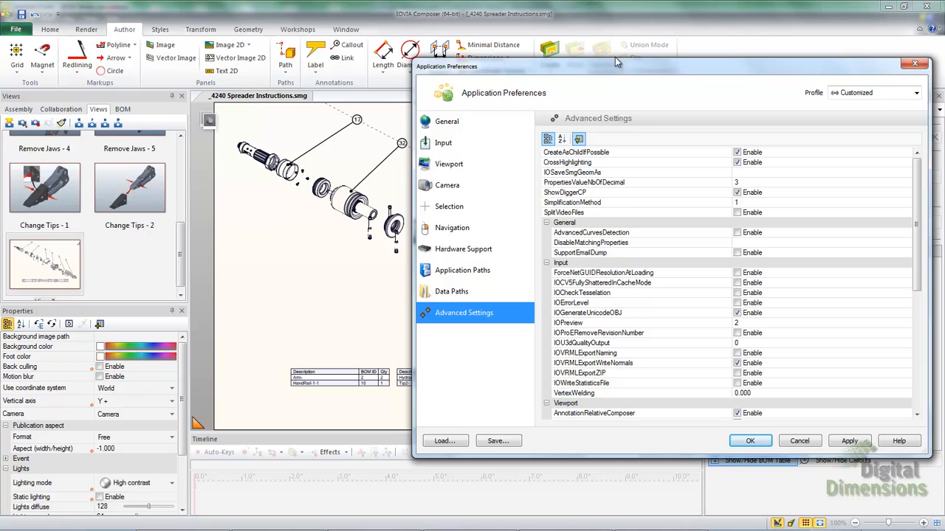
pyautogui.moveTo(606, 72); pyautogui.dragTo(418, 41)
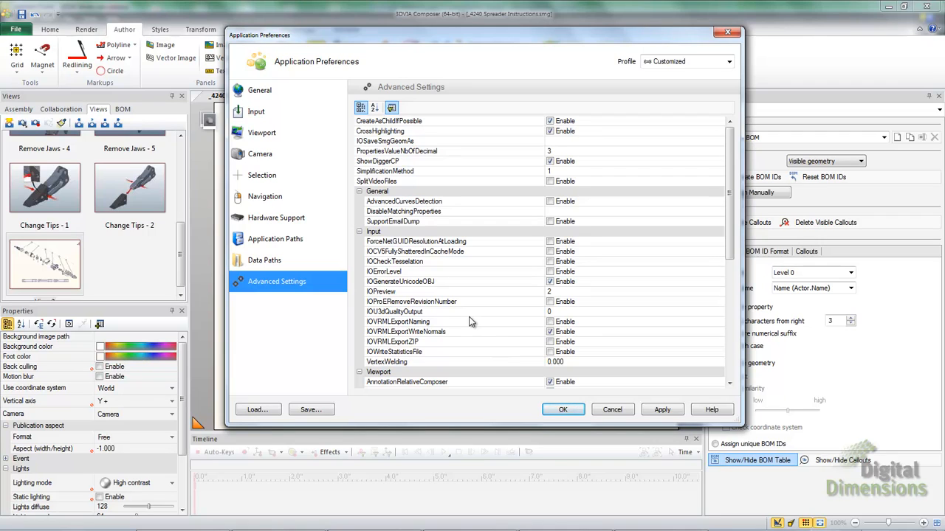
pyautogui.moveTo(731, 231); pyautogui.dragTo(722, 359)
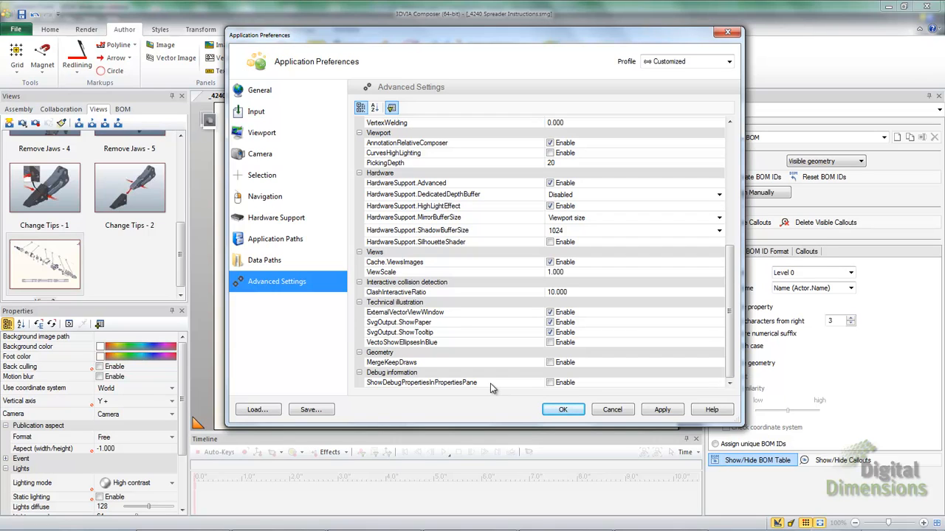
pyautogui.moveTo(333, 526)
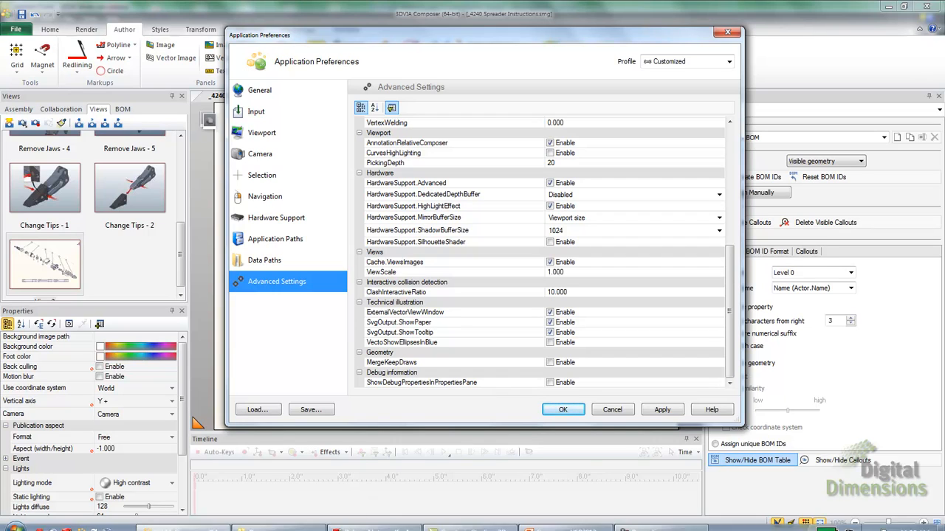
pyautogui.moveTo(375, 527)
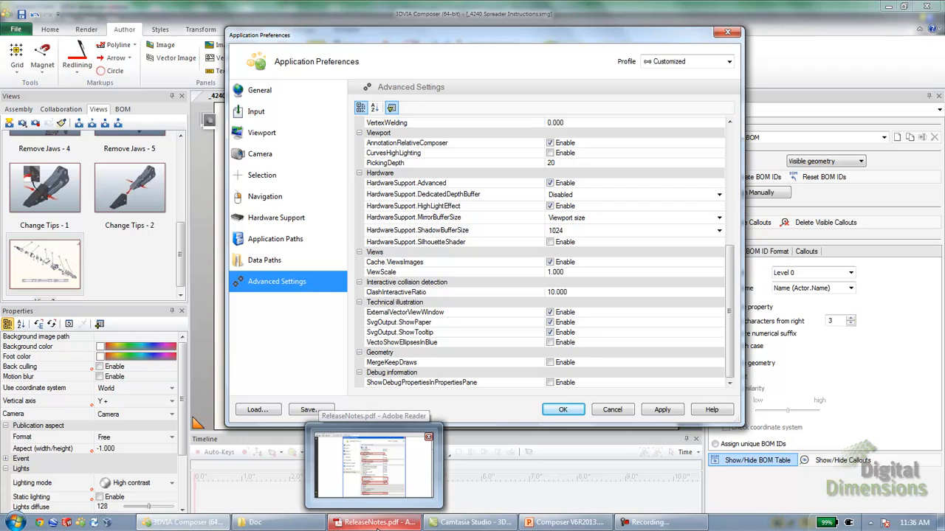
# Bring ReleaseNotes.pdf forward and scroll through its Advanced Settings descriptions around page 7
pyautogui.click(376, 525)
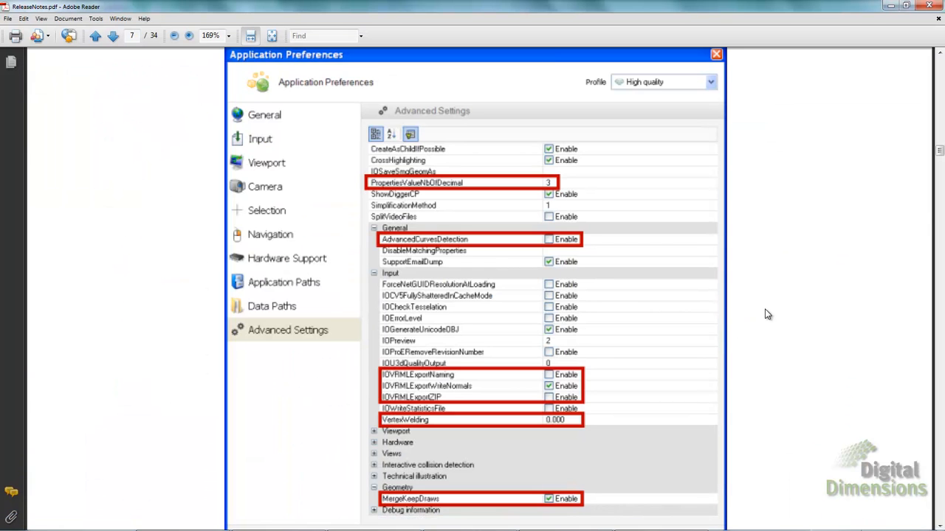
pyautogui.scroll(3, 768, 315)
pyautogui.scroll(-1, 810, 312)
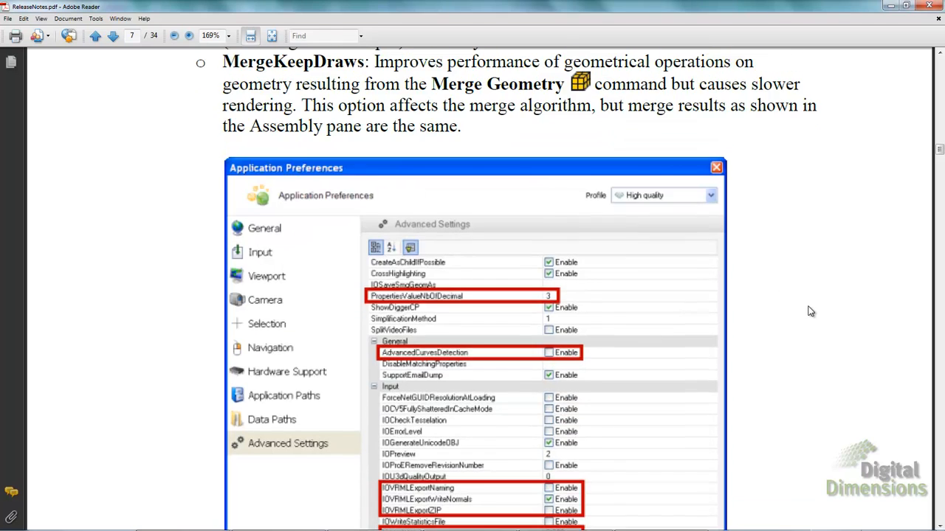
pyautogui.scroll(-1, 810, 311)
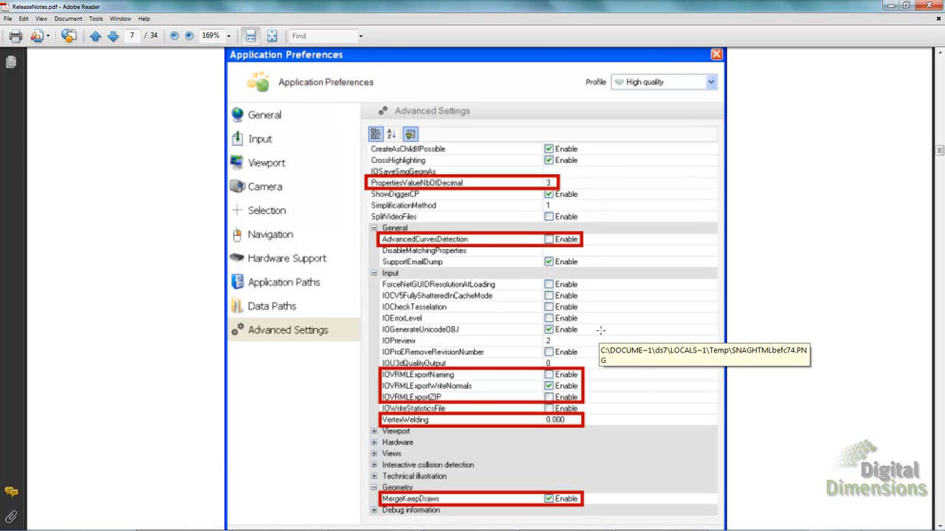
pyautogui.scroll(-1, 600, 330)
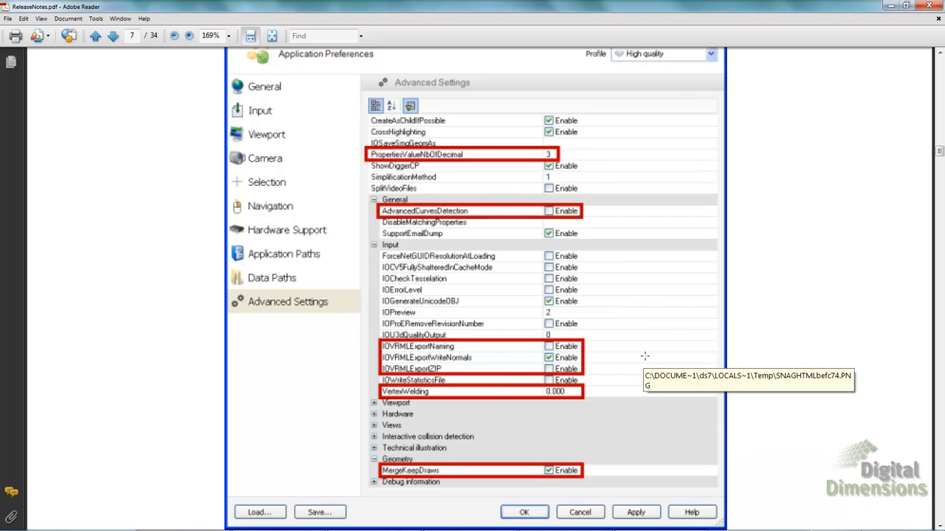
pyautogui.scroll(10, 644, 356)
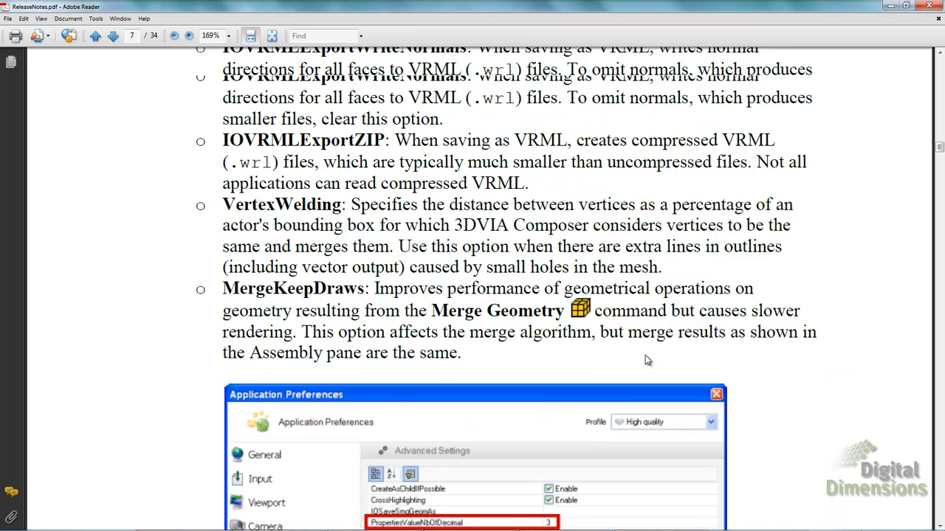
pyautogui.scroll(2, 644, 355)
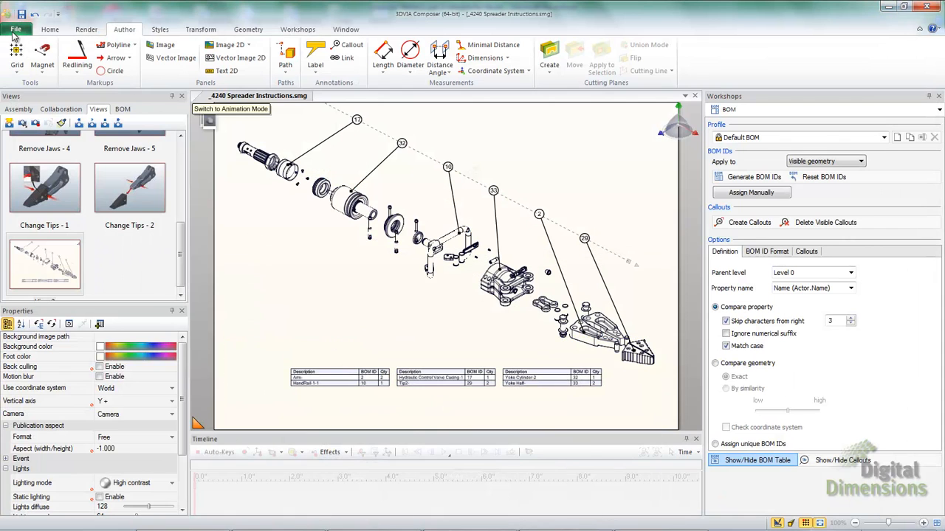
# Open Default Document Properties, then search the Start menu for regedit
pyautogui.click(13, 31)
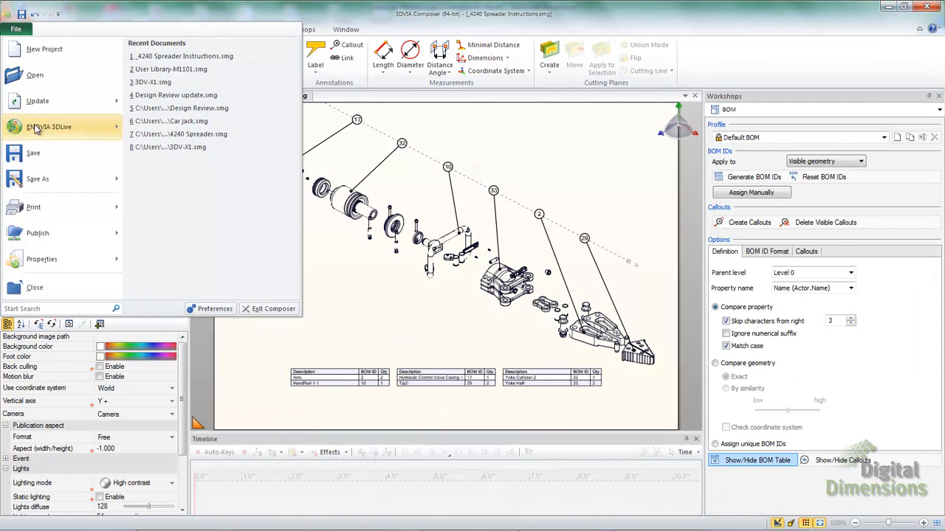
pyautogui.moveTo(57, 259)
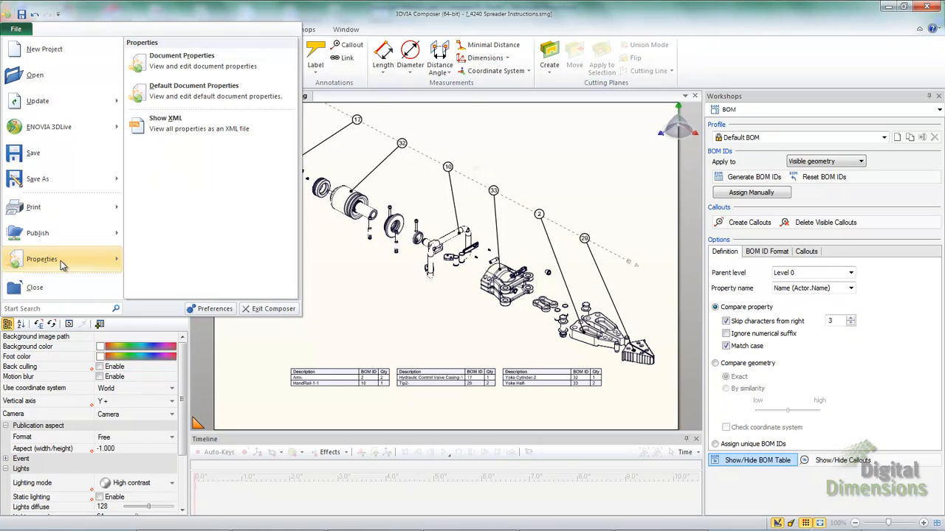
pyautogui.click(184, 91)
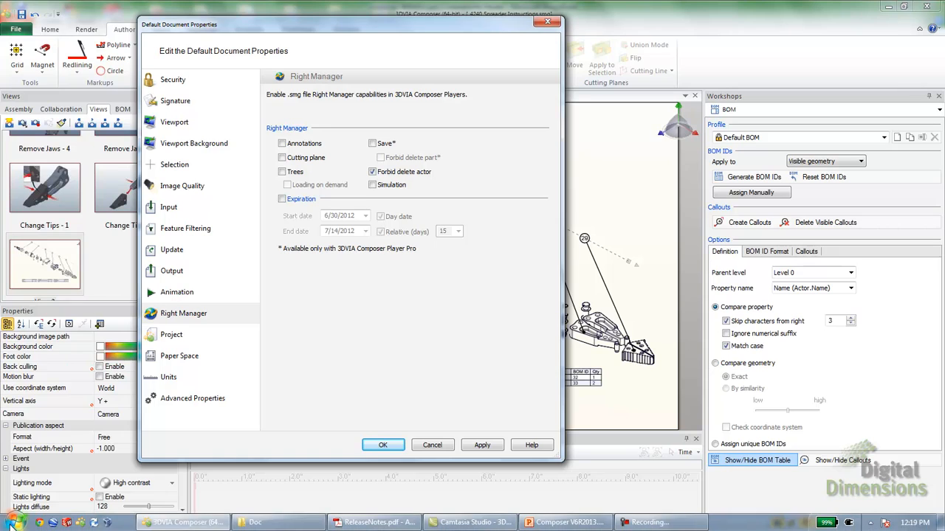
pyautogui.click(15, 523)
pyautogui.write('regedit')
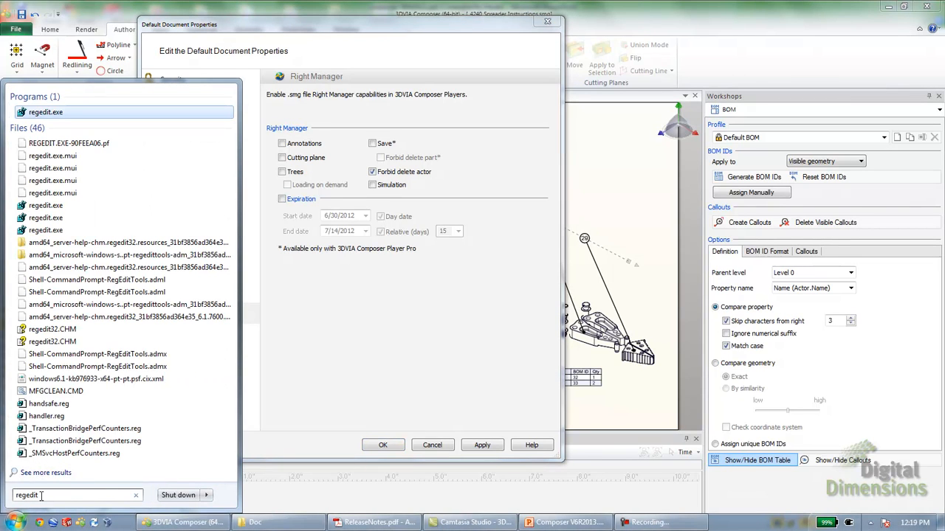
# Launch Registry Editor from the search results and maximize it
pyautogui.press('Return')
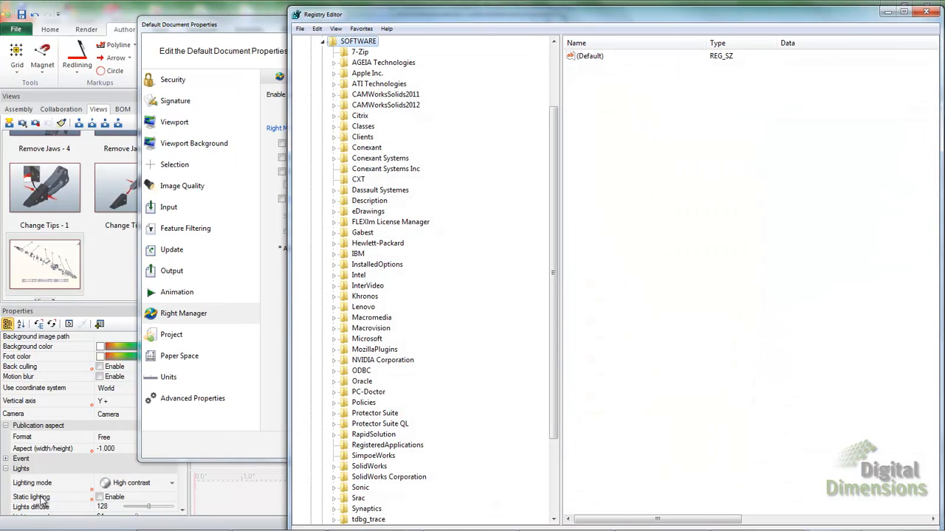
pyautogui.click(904, 11)
pyautogui.moveTo(266, 158); pyautogui.dragTo(265, 68)
# Navigate to HKEY_LOCAL_MACHINE\SOFTWARE\Dassault Systemes\3DVIAComposer\Preferences and view its values
pyautogui.click(43, 63)
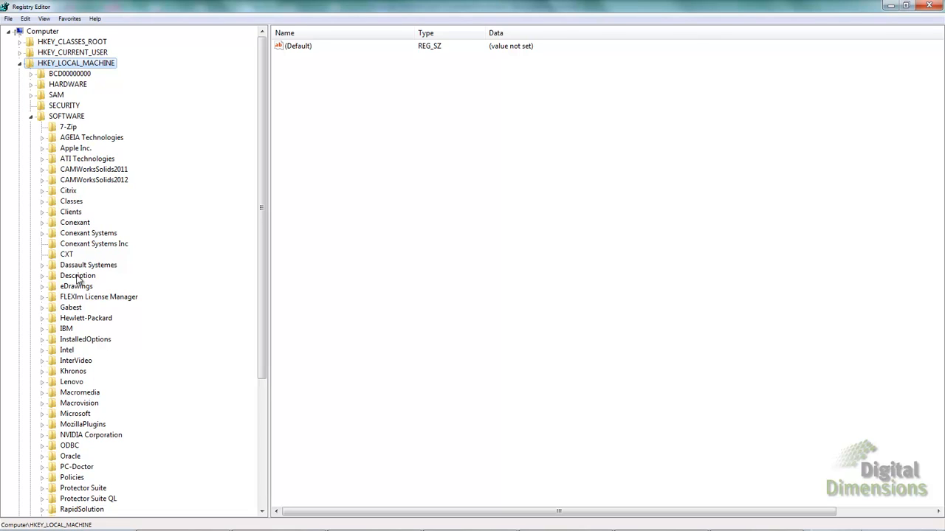
pyautogui.click(43, 267)
pyautogui.click(53, 276)
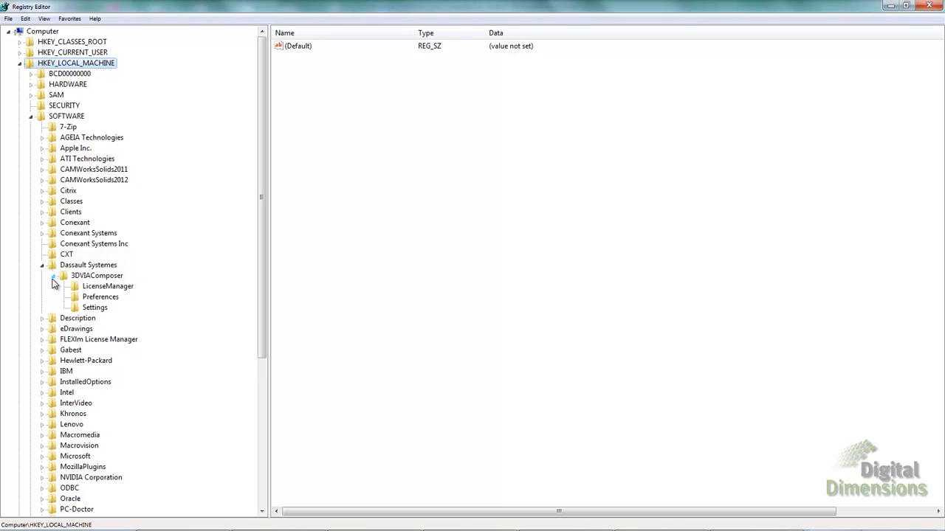
pyautogui.click(106, 299)
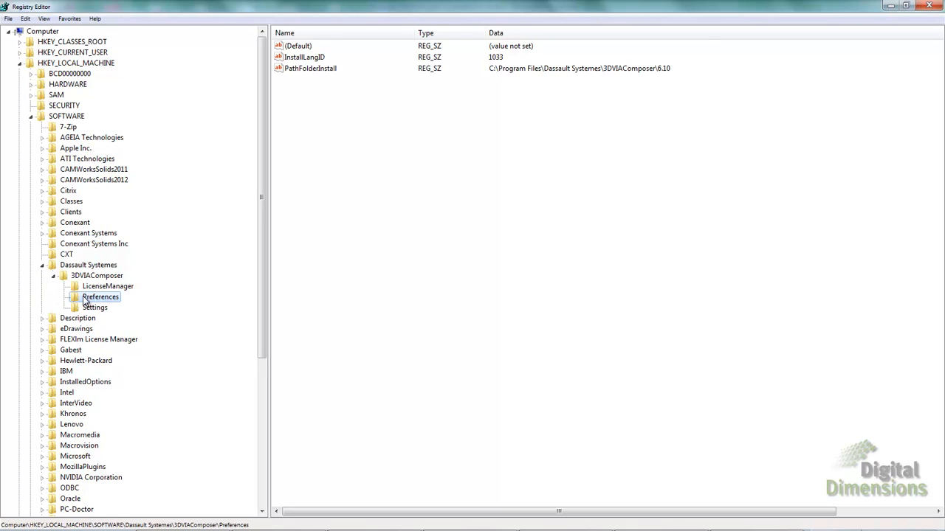
pyautogui.rightClick(87, 297)
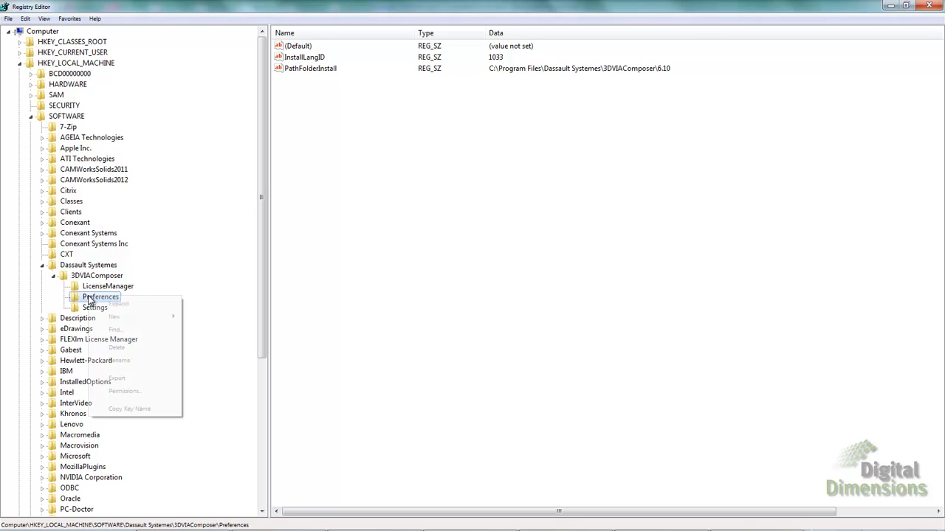
pyautogui.moveTo(118, 318)
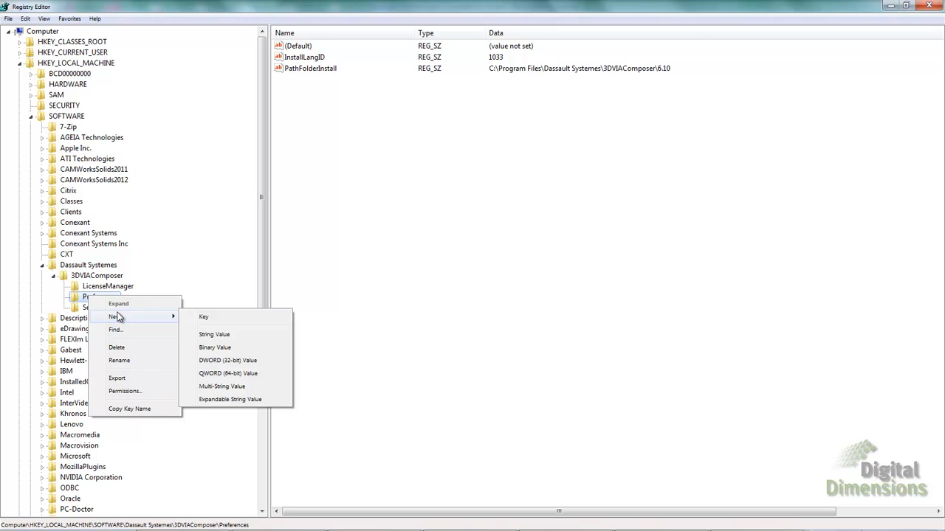
pyautogui.click(246, 285)
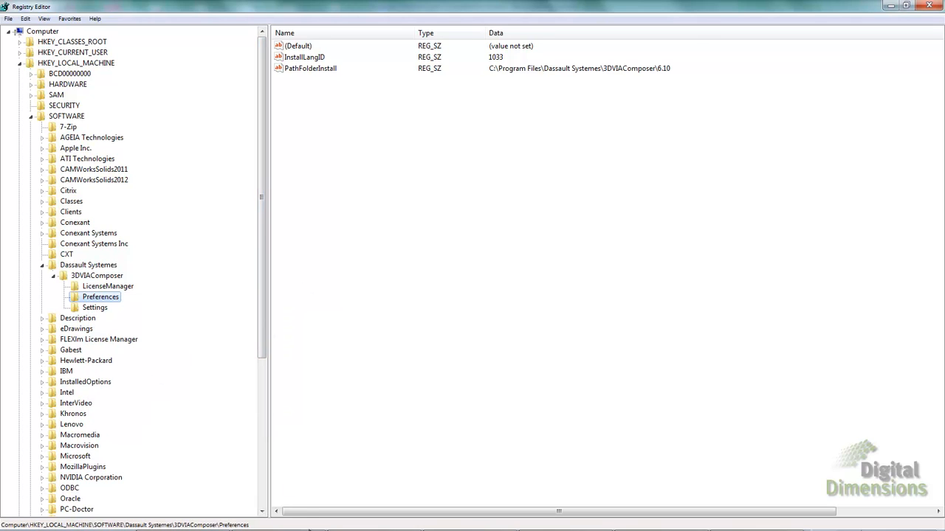
# In ReleaseNotes.pdf, highlight the DisableDocumentPropertiesPages value name in page 6's table
pyautogui.moveTo(297, 530)
pyautogui.click(378, 523)
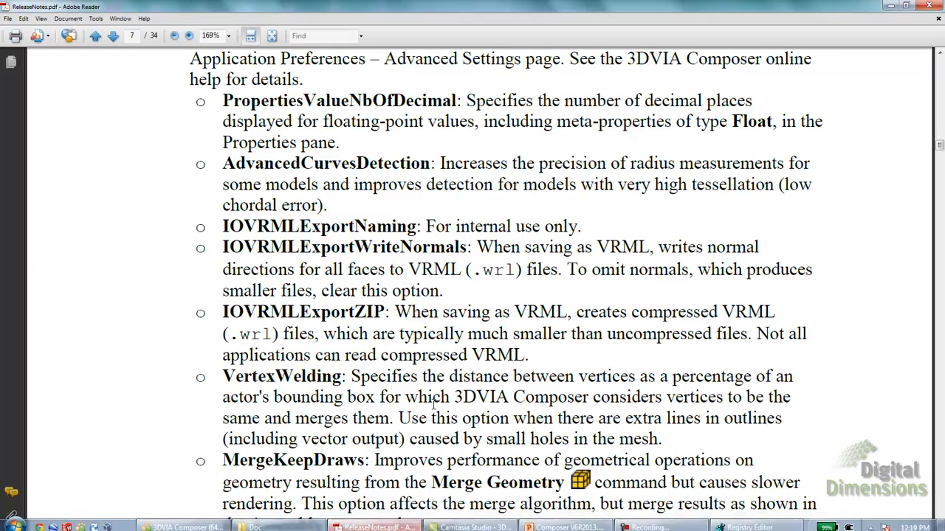
pyautogui.scroll(10, 432, 391)
pyautogui.scroll(10, 432, 392)
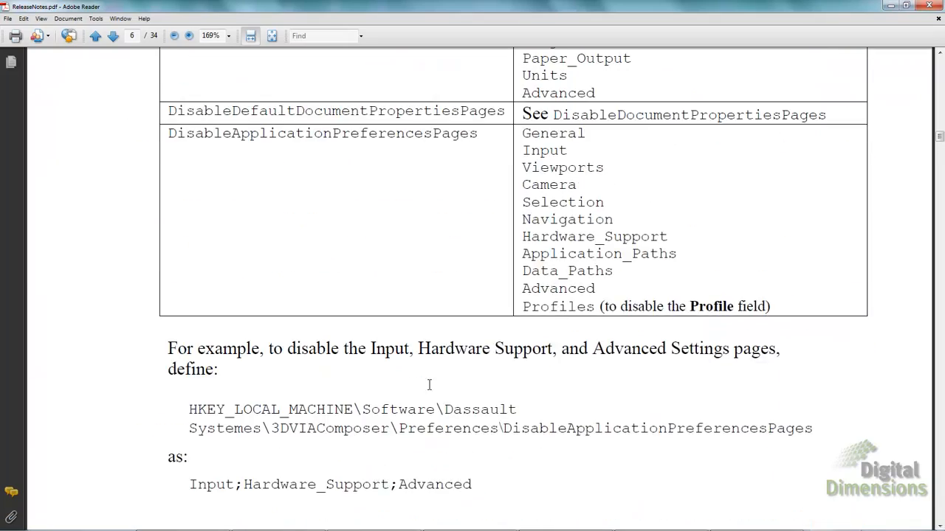
pyautogui.scroll(-3, 432, 391)
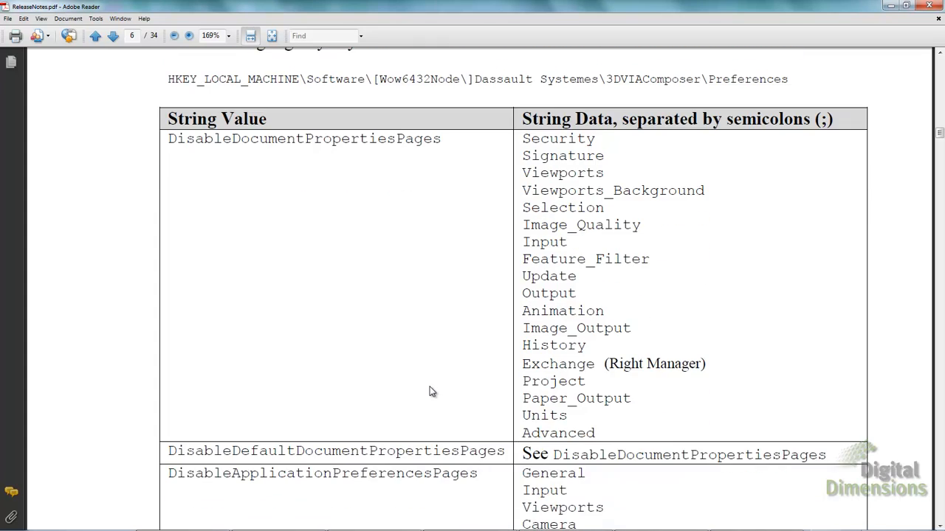
pyautogui.moveTo(168, 111); pyautogui.dragTo(438, 116)
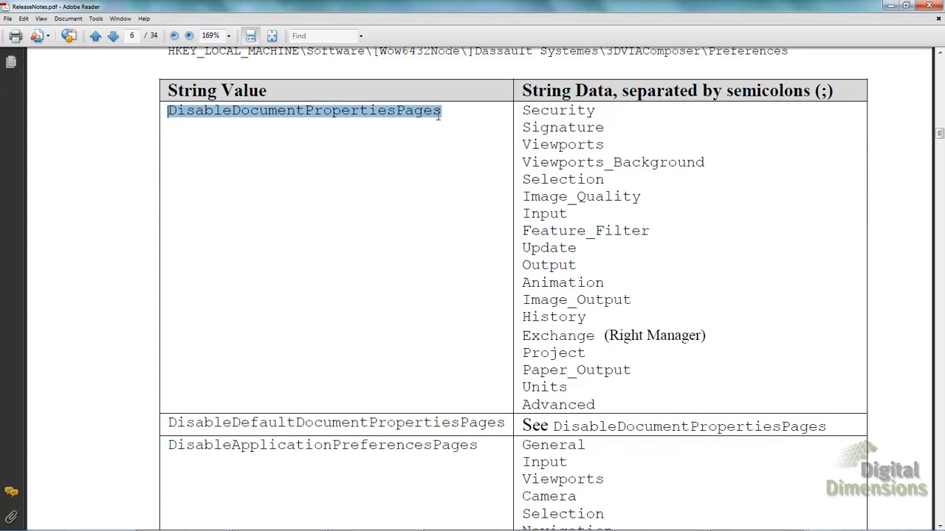
pyautogui.click(433, 304)
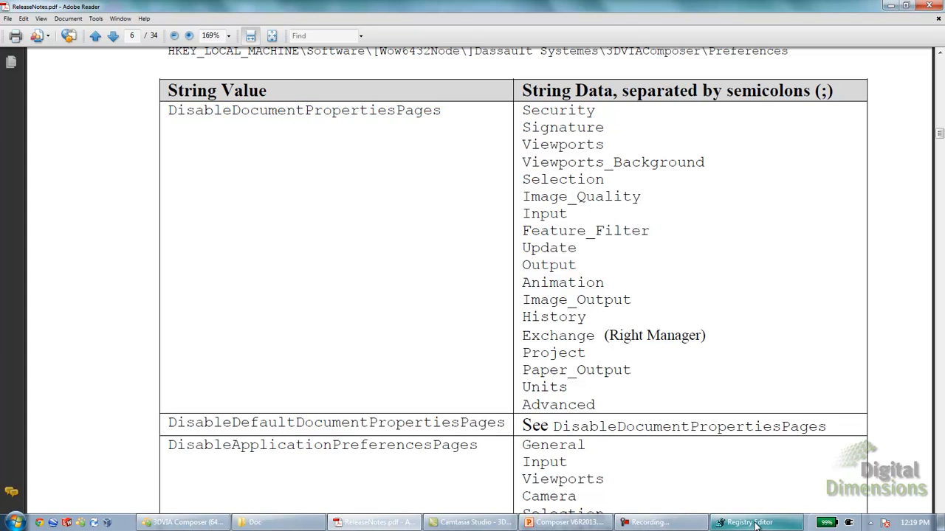
# Check the Preferences key's (Default) value in Registry Editor
pyautogui.click(755, 526)
pyautogui.rightClick(103, 297)
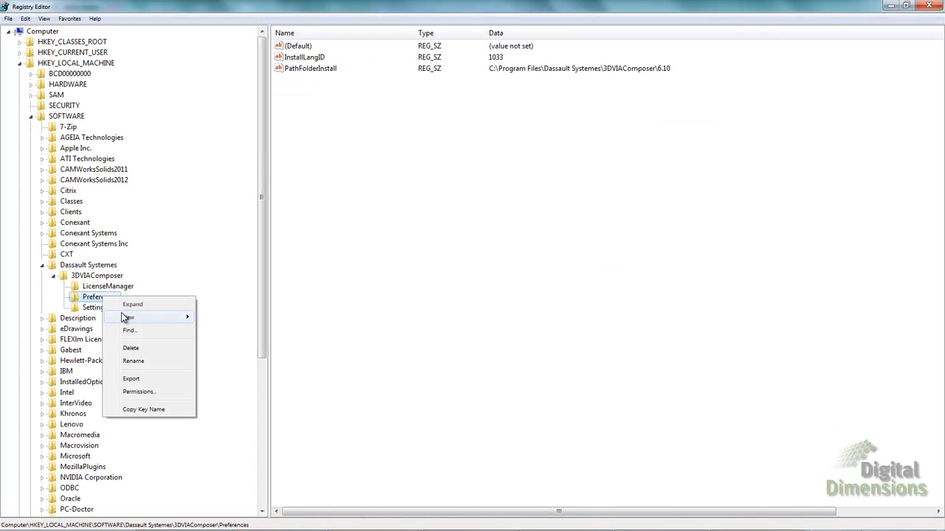
pyautogui.click(313, 292)
# Highlight page names Security, Signature, Viewports and Viewports_Background in the release notes table
pyautogui.moveTo(563, 529)
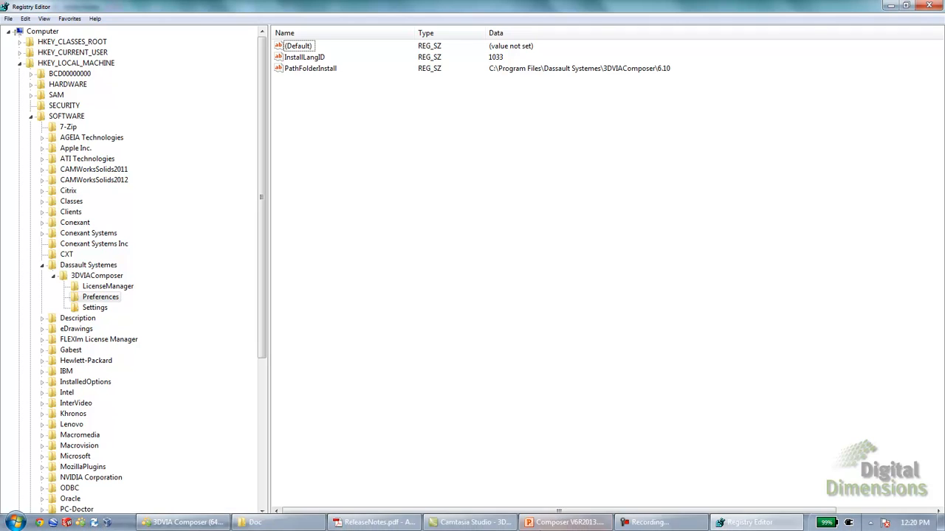
pyautogui.click(377, 523)
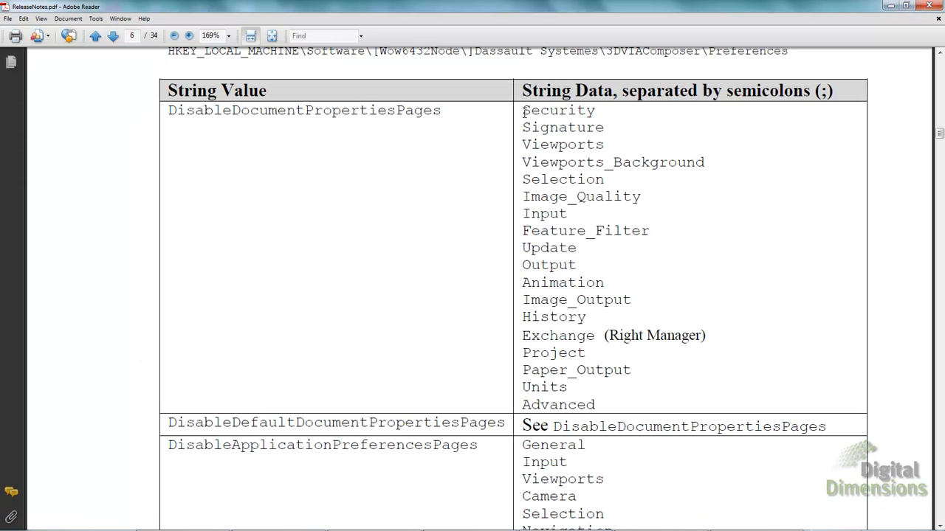
pyautogui.moveTo(524, 111); pyautogui.dragTo(590, 116)
pyautogui.moveTo(527, 132); pyautogui.dragTo(606, 132)
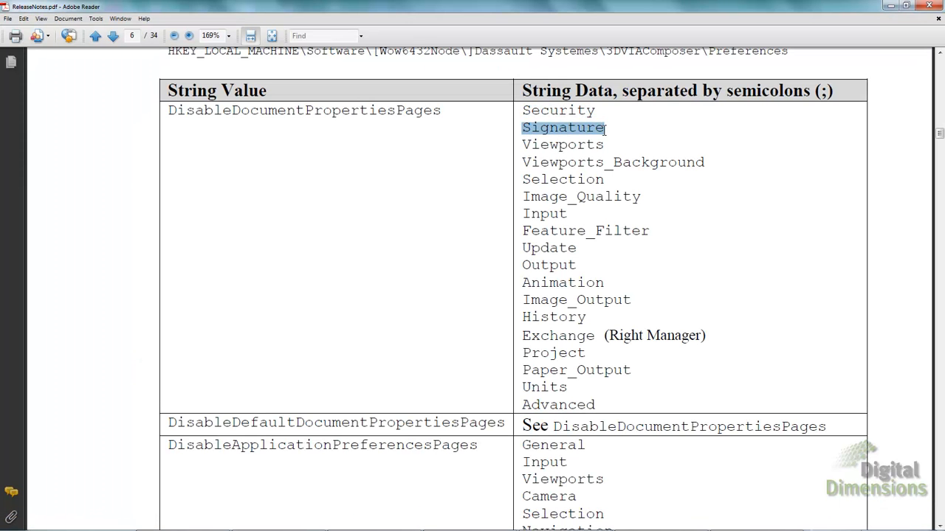
pyautogui.click(524, 145)
pyautogui.moveTo(523, 145); pyautogui.dragTo(608, 146)
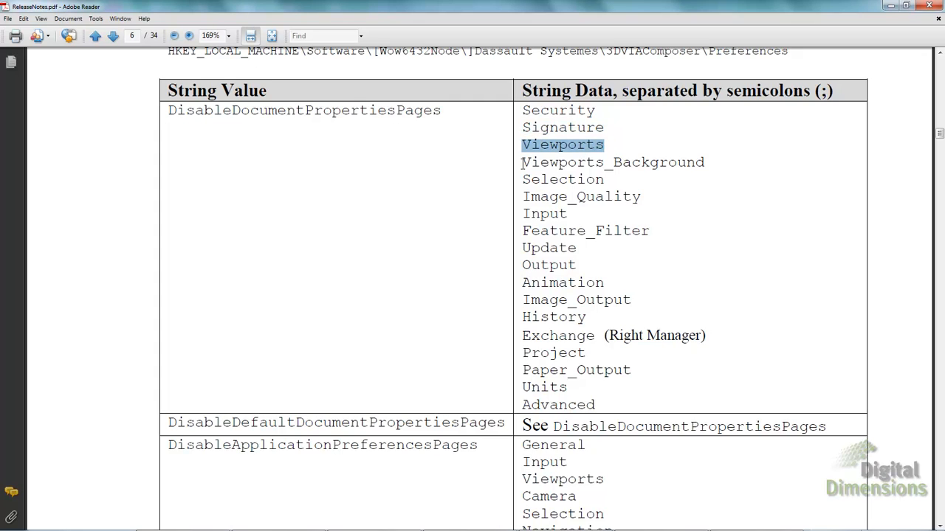
pyautogui.moveTo(522, 163); pyautogui.dragTo(708, 163)
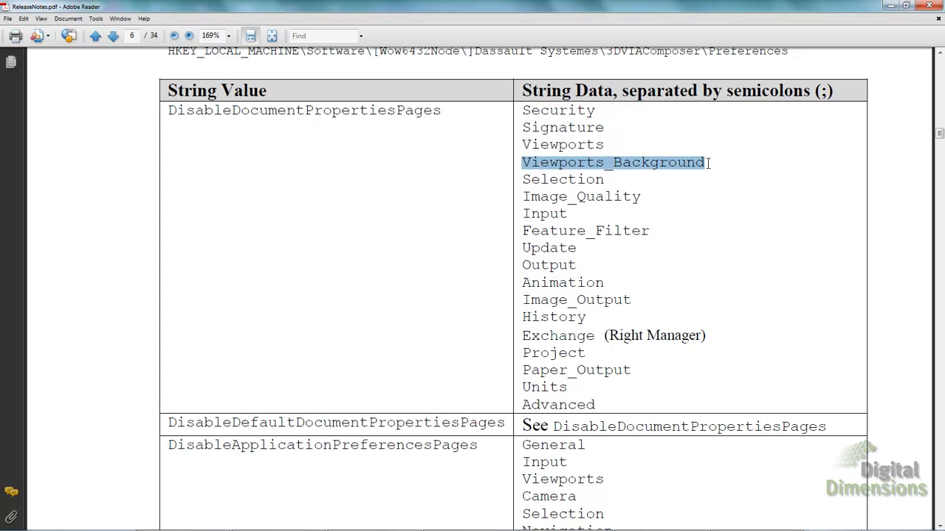
pyautogui.click(517, 247)
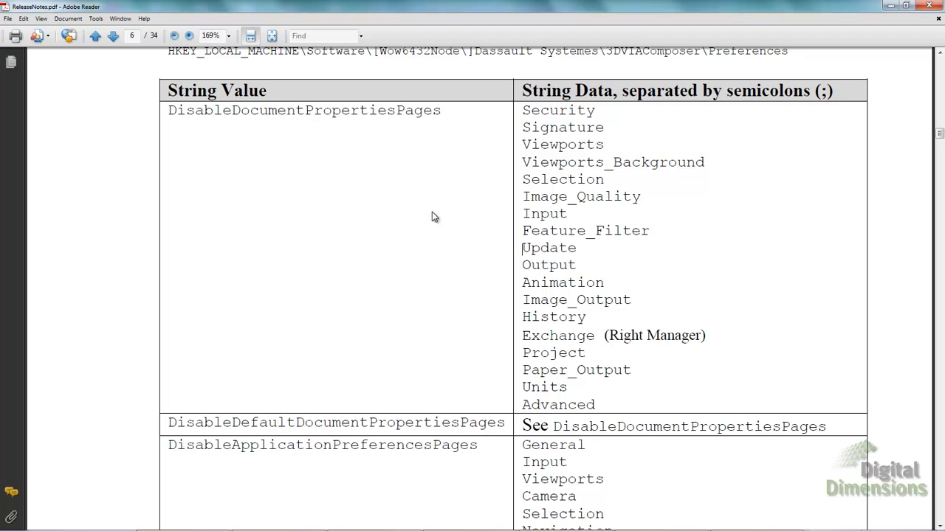
# Highlight the example key path and its 'Input;Hardware_Support;Advanced' value
pyautogui.scroll(-5, 435, 216)
pyautogui.scroll(-2, 441, 214)
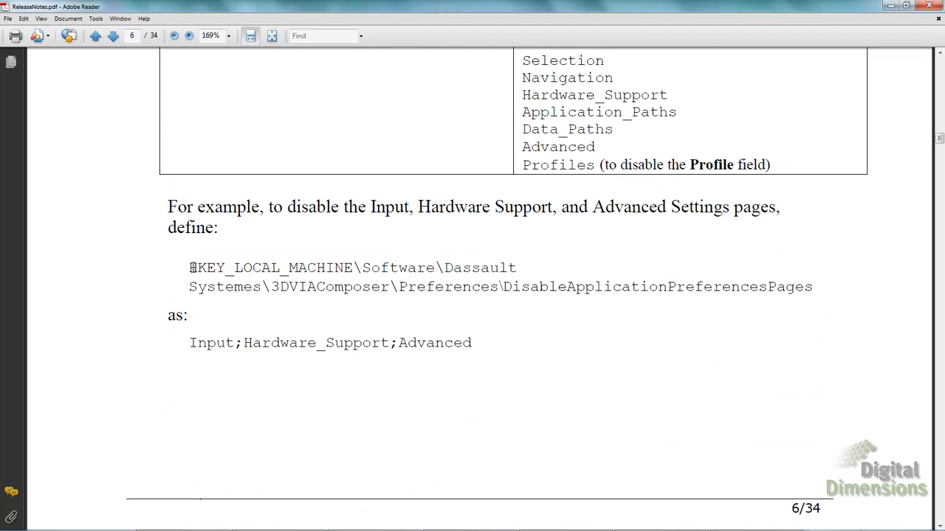
pyautogui.moveTo(191, 267); pyautogui.dragTo(381, 268)
pyautogui.moveTo(334, 288); pyautogui.dragTo(815, 287)
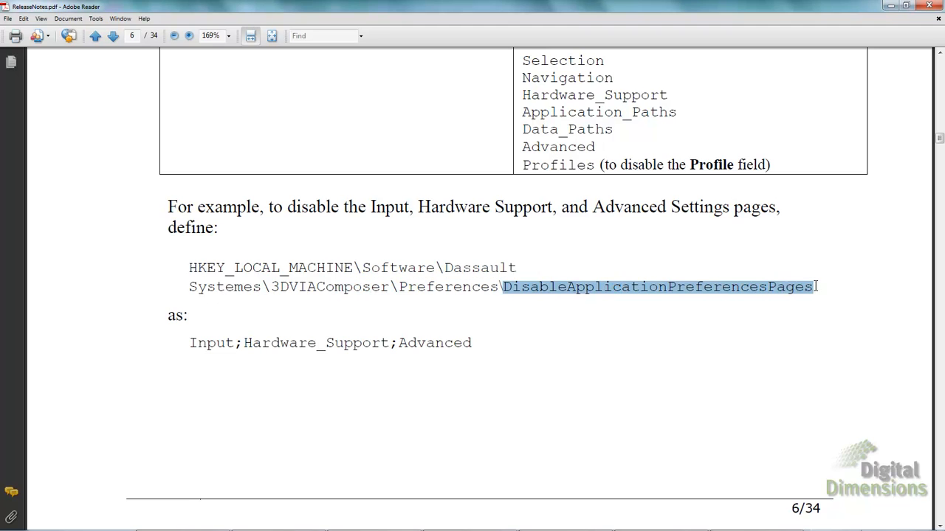
pyautogui.moveTo(190, 344); pyautogui.dragTo(473, 346)
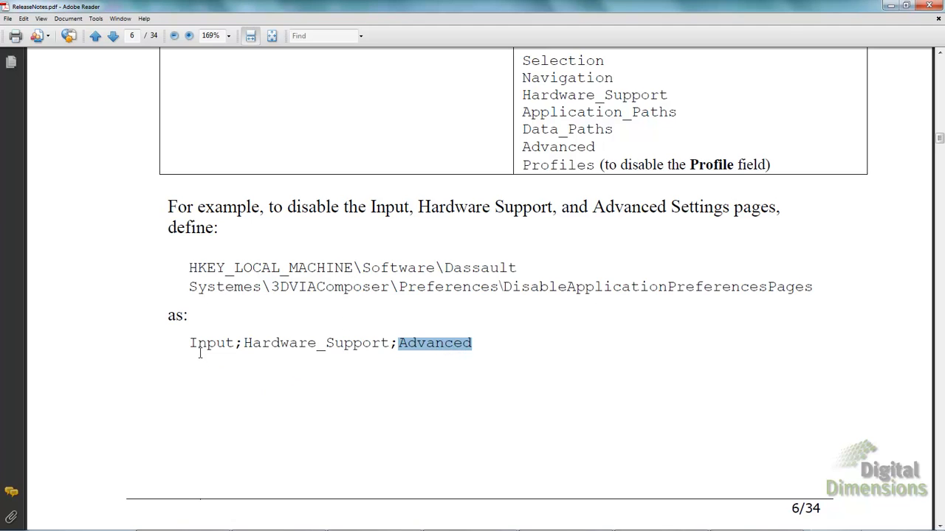
pyautogui.moveTo(191, 345); pyautogui.dragTo(471, 349)
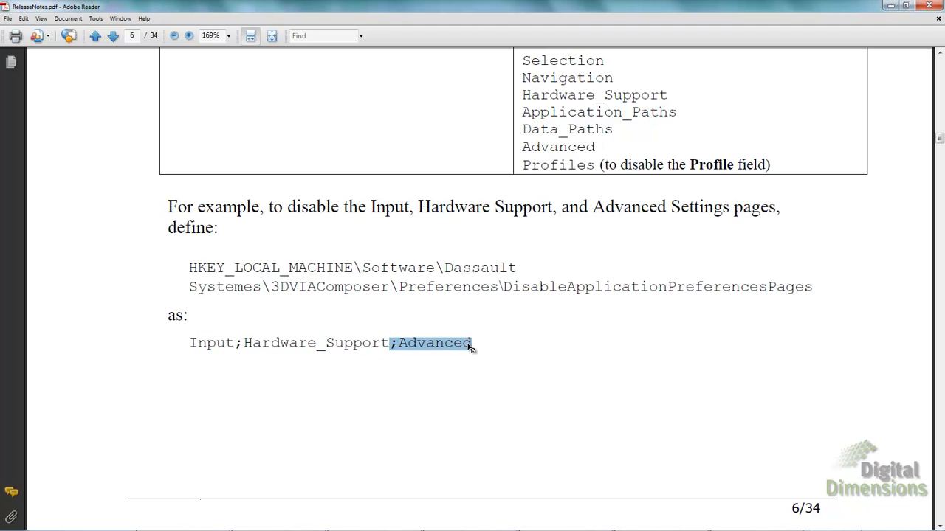